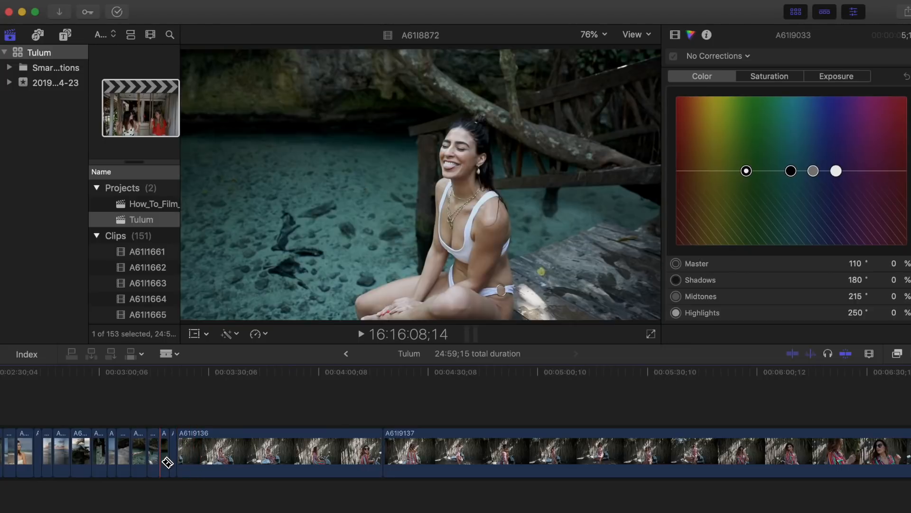
Cut timeline clips A61I9136 and A61I9137 with the Blade tool and delete the section of A61I9137 before its turning-around shot.
scroll(179, 460, "up", 6)
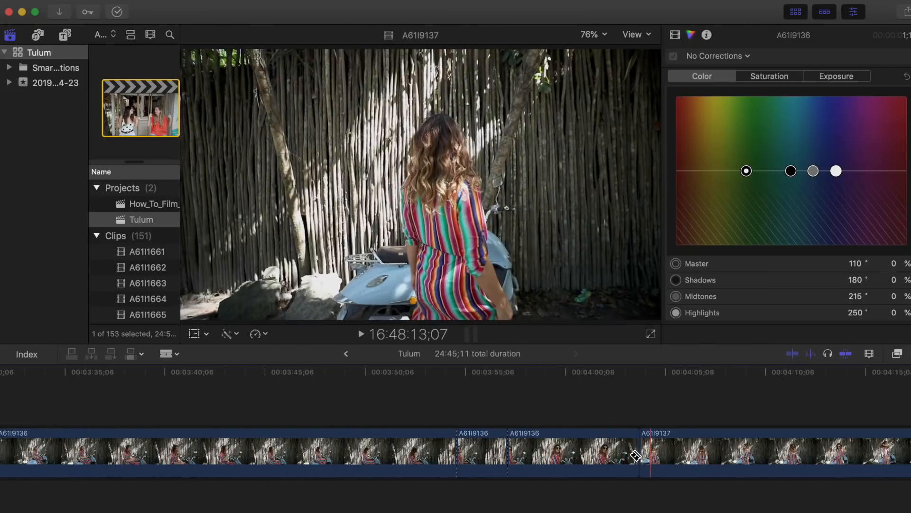
left_click(408, 450)
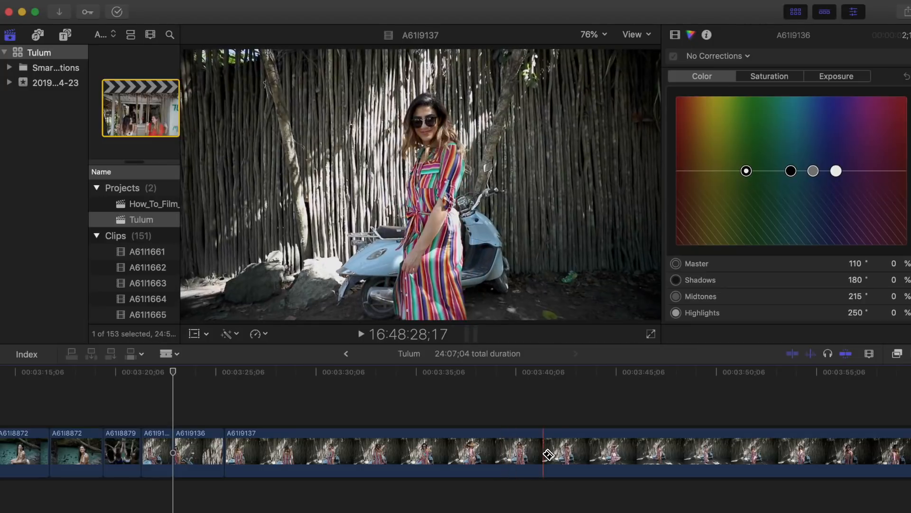
scroll(582, 455, "right", 10)
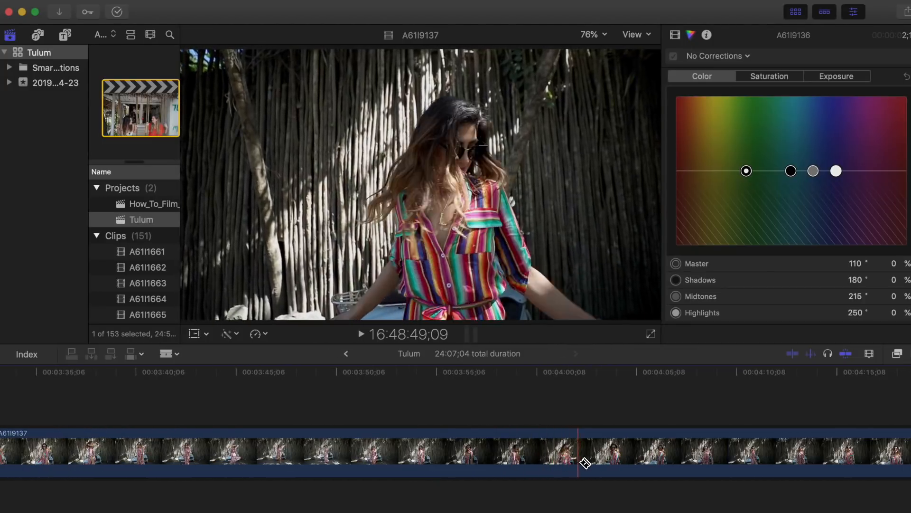
left_click(625, 459)
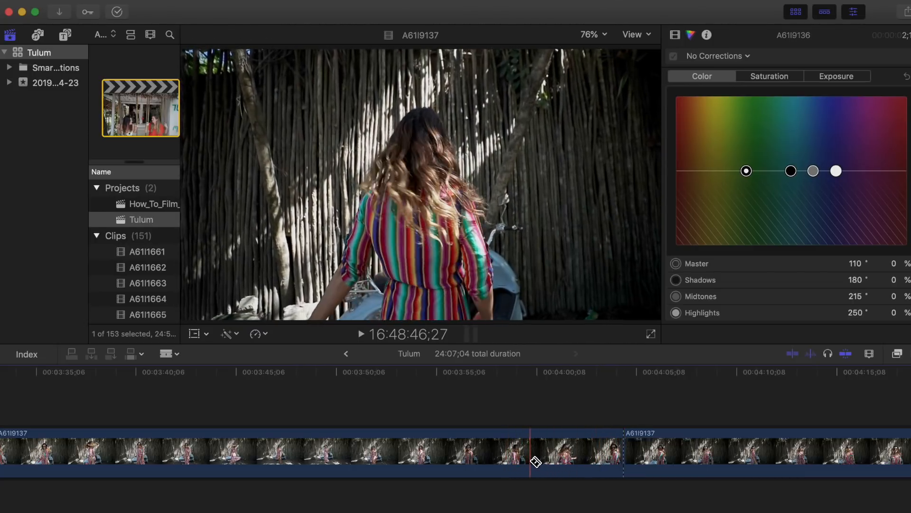
left_click(526, 459)
key("a")
left_click(484, 455)
key("Delete")
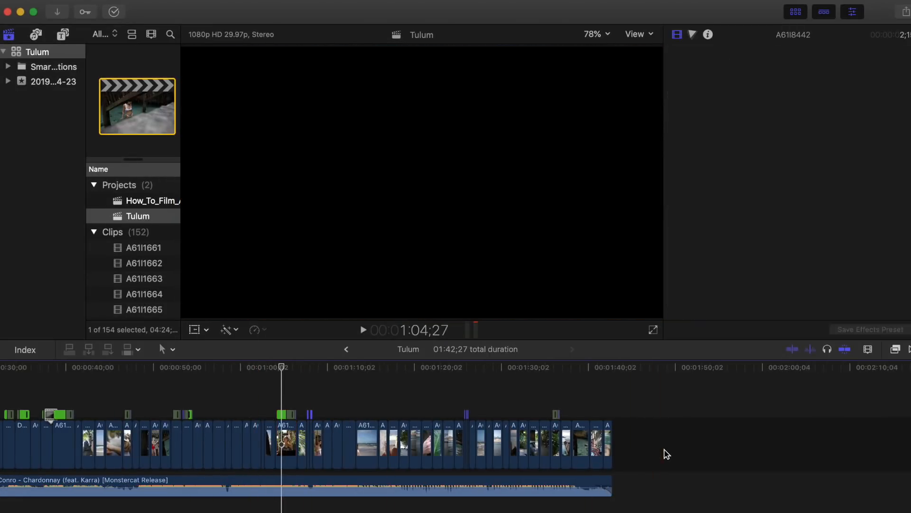
Select all the video clips in the Tulum timeline and inspect their shared Stabilization settings.
left_click(663, 451)
left_click_drag(685, 440, 2, 373)
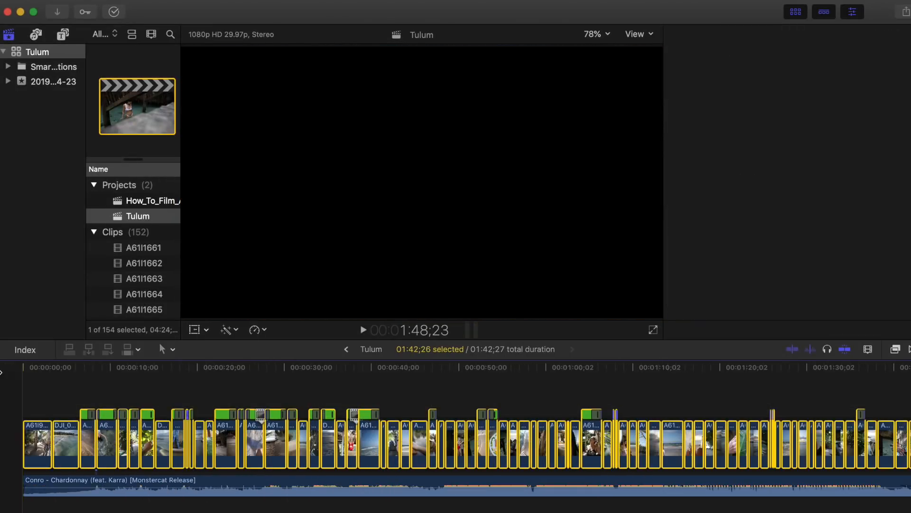
scroll(773, 167, "down", 2)
scroll(774, 167, "down", 6)
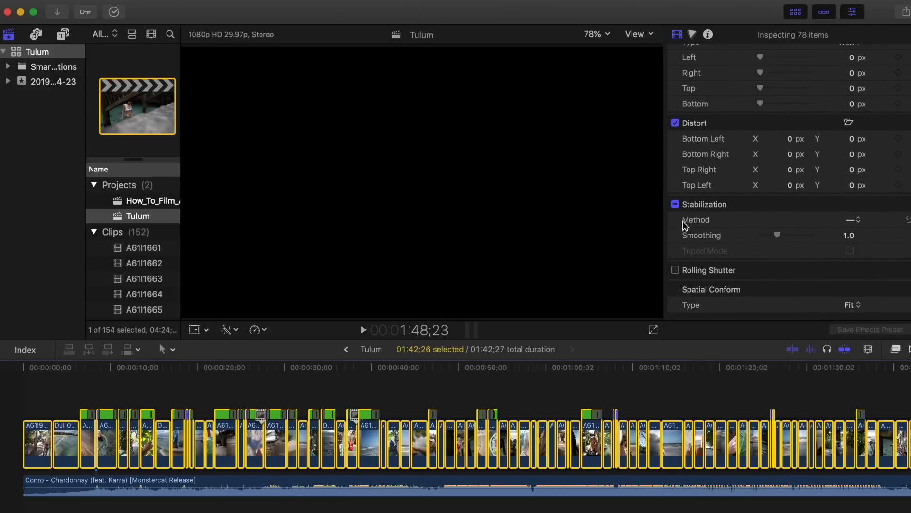
left_click(411, 402)
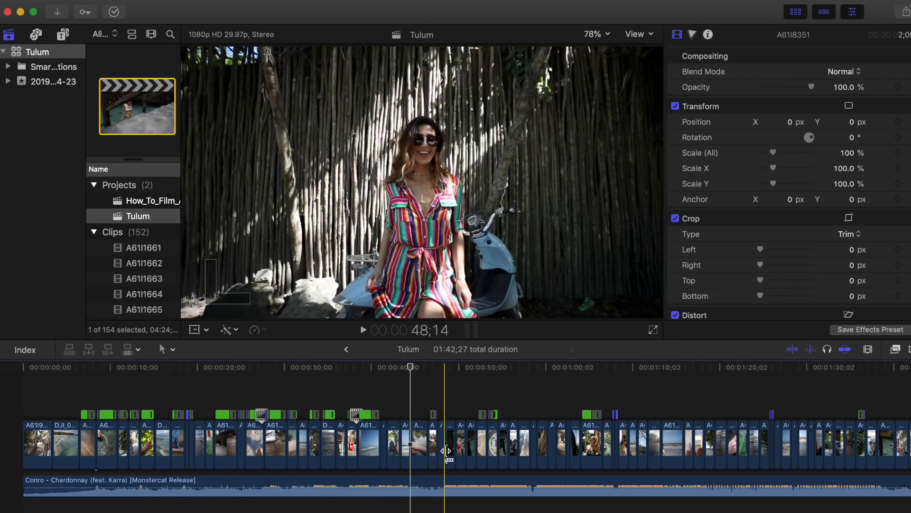
Play through the later part of the Tulum timeline to examine how steady the clips look.
scroll(461, 456, "up", 5)
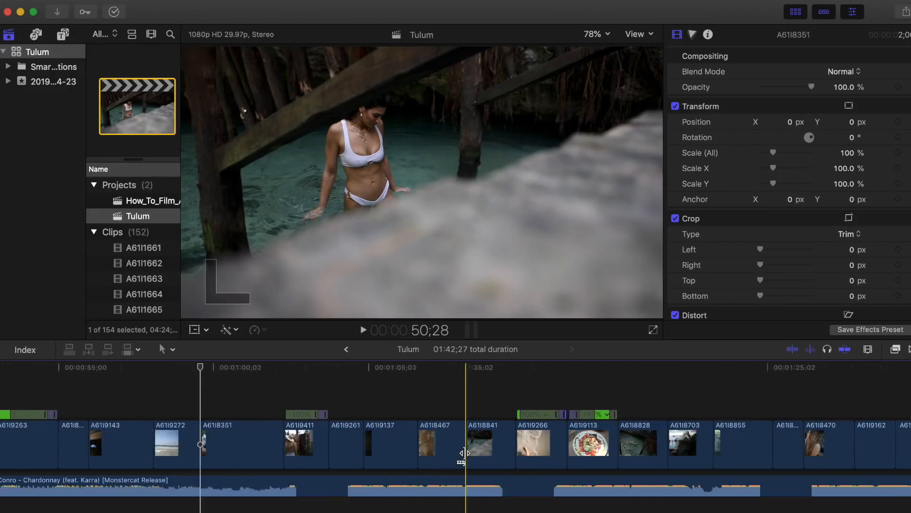
scroll(565, 451, "right", 5)
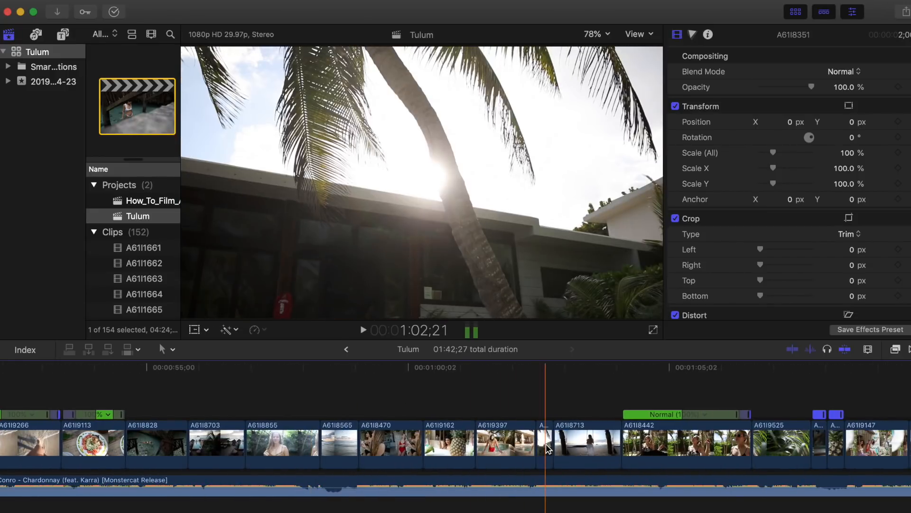
scroll(475, 449, "right", 5)
left_click(380, 407)
key("space")
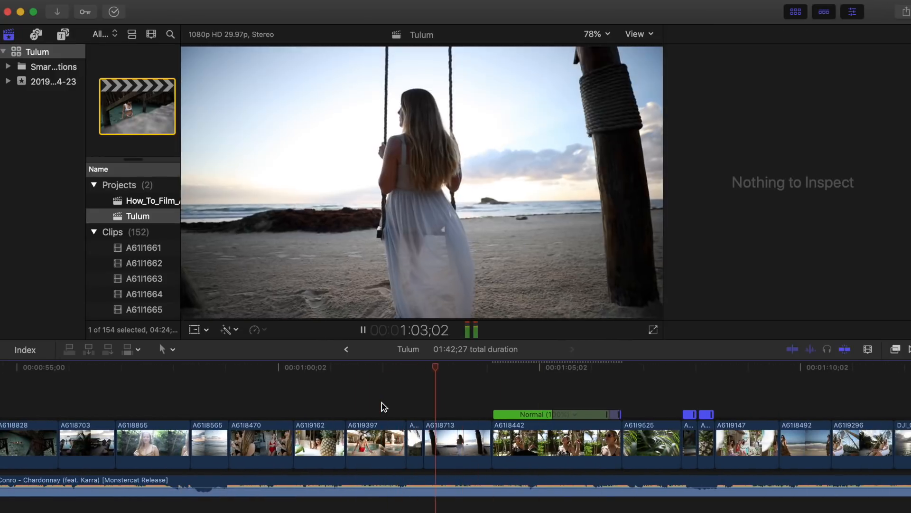
scroll(384, 406, "up", 5)
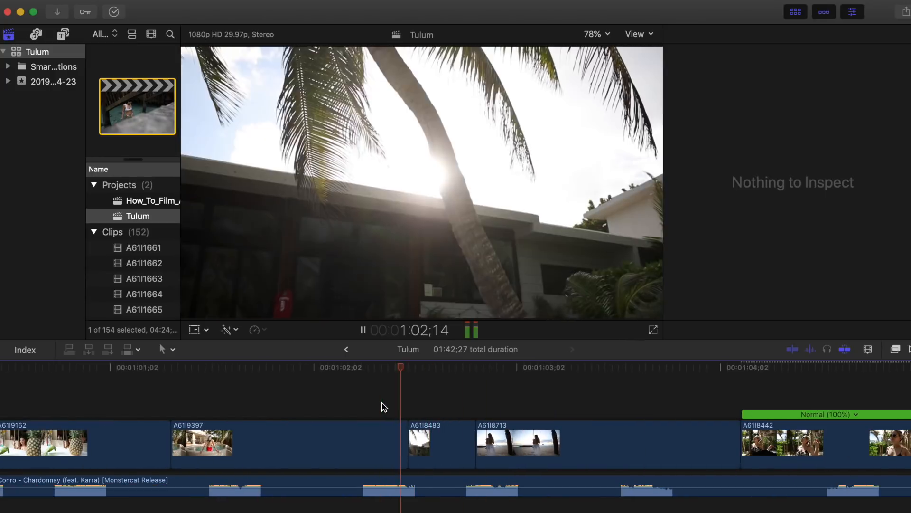
key("space")
key("space")
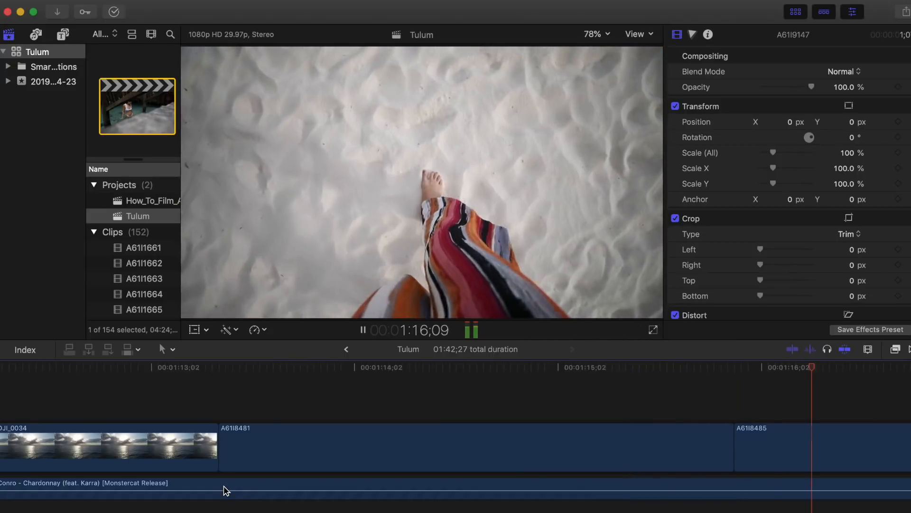
key("space")
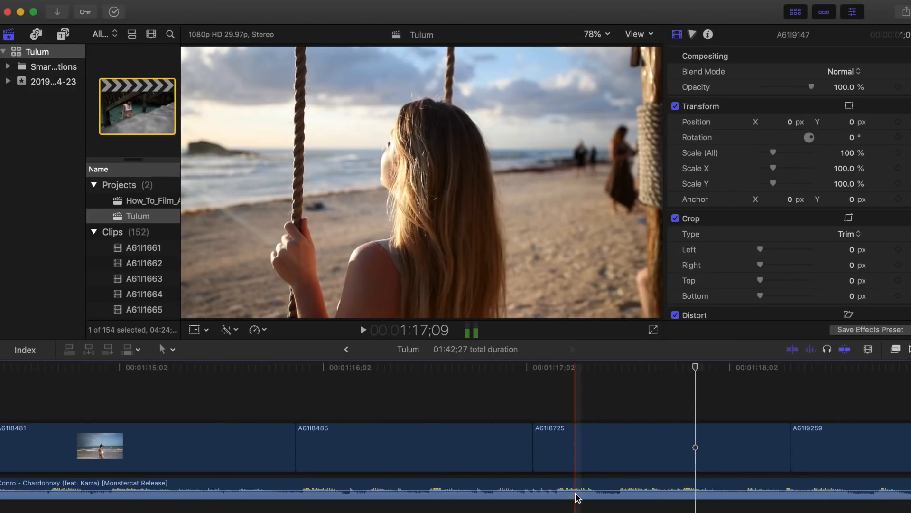
Set the stabilization method of the beach swing clip A61I8725 to SmoothCam.
left_click(617, 457)
left_click(641, 403)
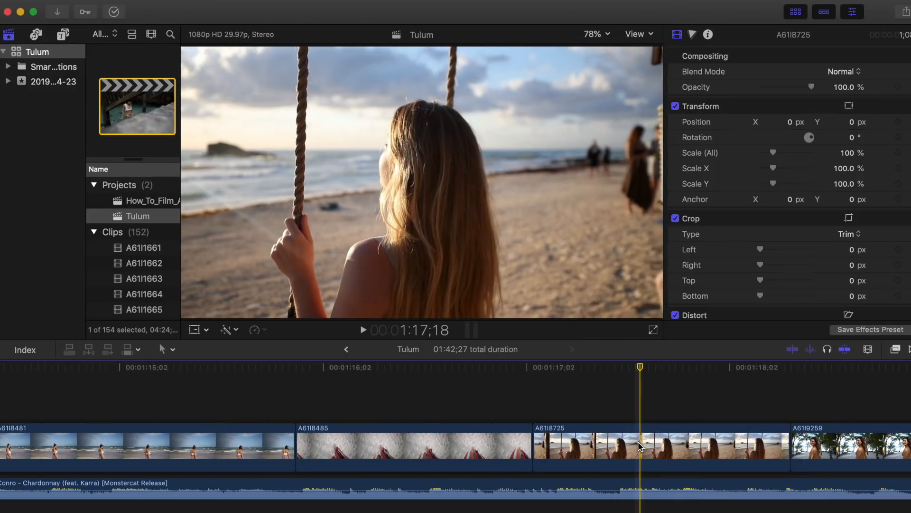
left_click(641, 447)
scroll(777, 244, "down", 8)
left_click(836, 214)
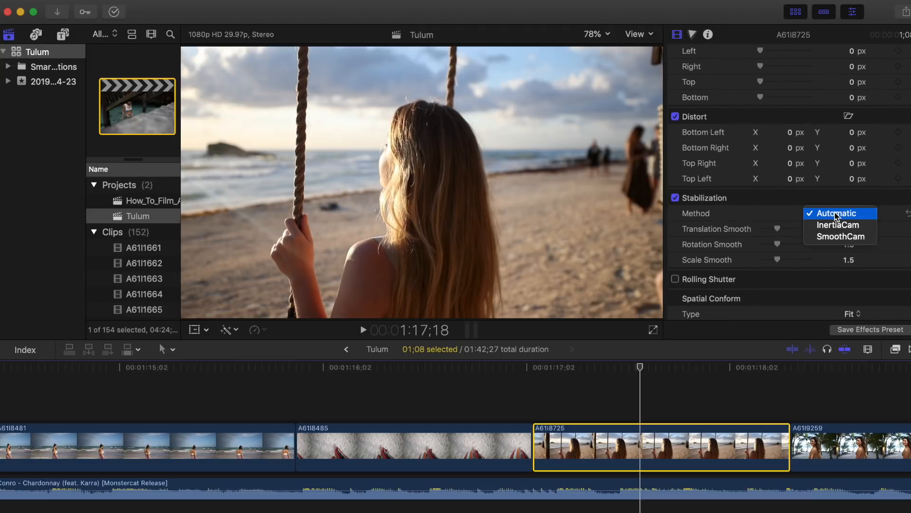
left_click(840, 241)
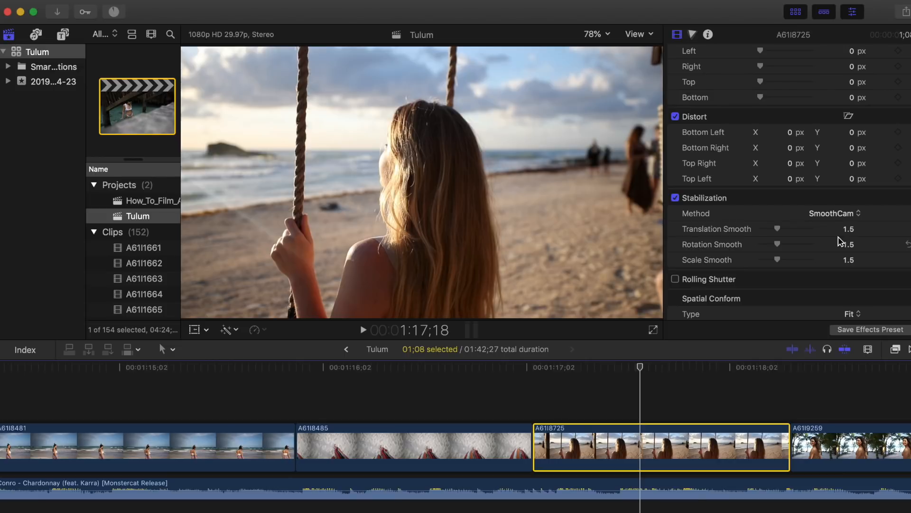
Play back clip A61I8725 to check the SmoothCam stabilization.
key("space")
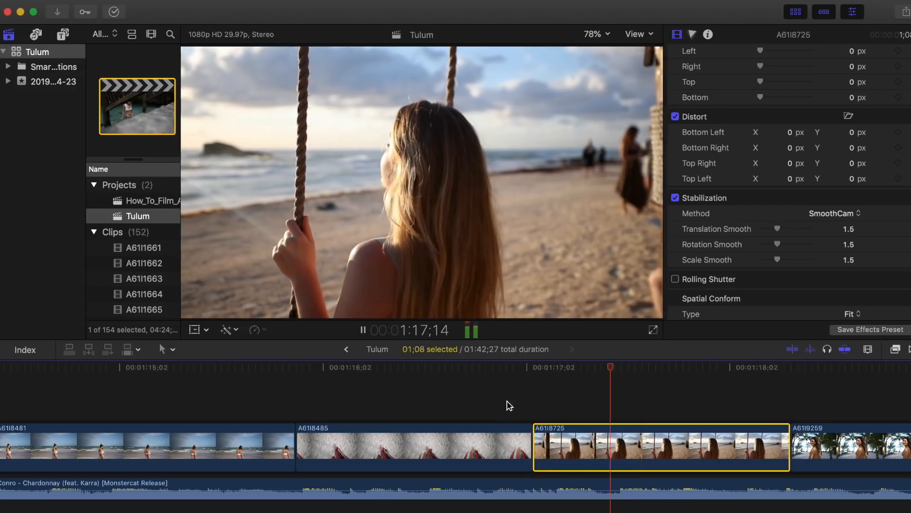
key("space")
key("space")
Turn off stabilization for clip A61I8725 and play the clip back without it.
left_click(586, 452)
scroll(687, 205, "down", 10)
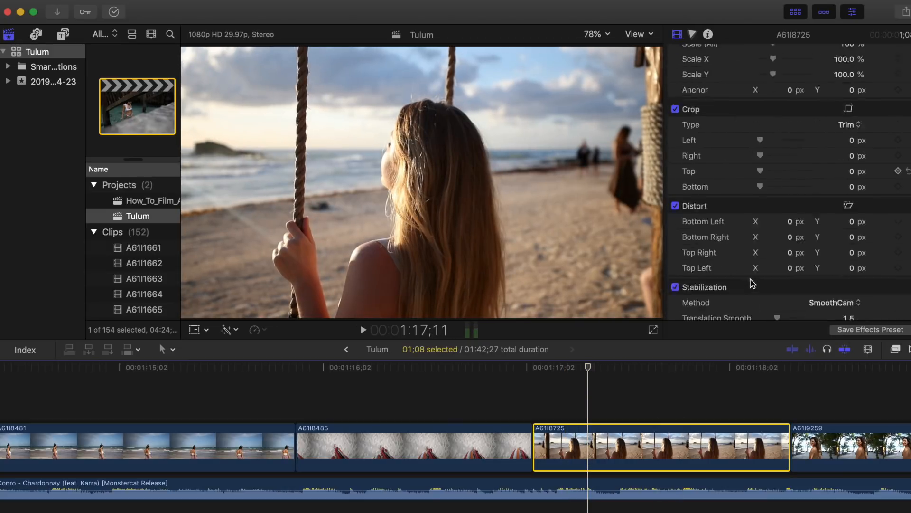
left_click(675, 185)
key("space")
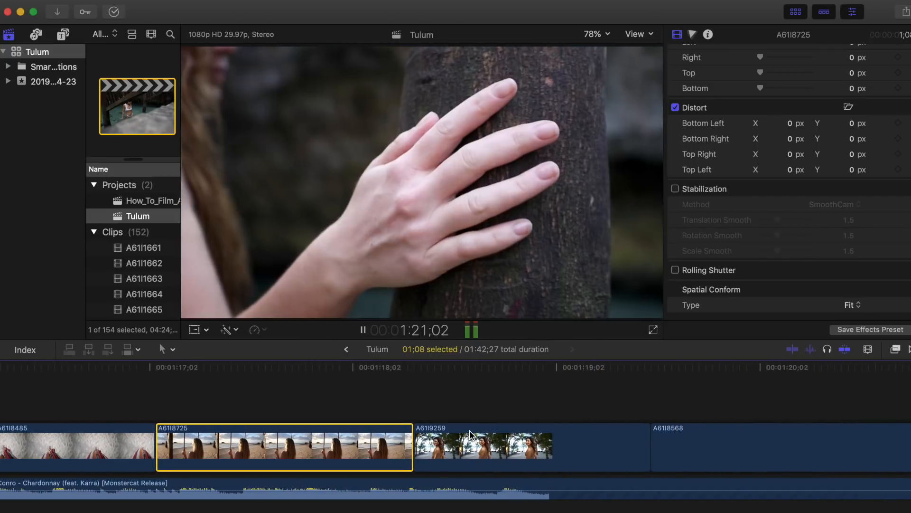
Turn off stabilization for the sunglasses close-up clip A61I8442 and play it back.
key("super+minus")
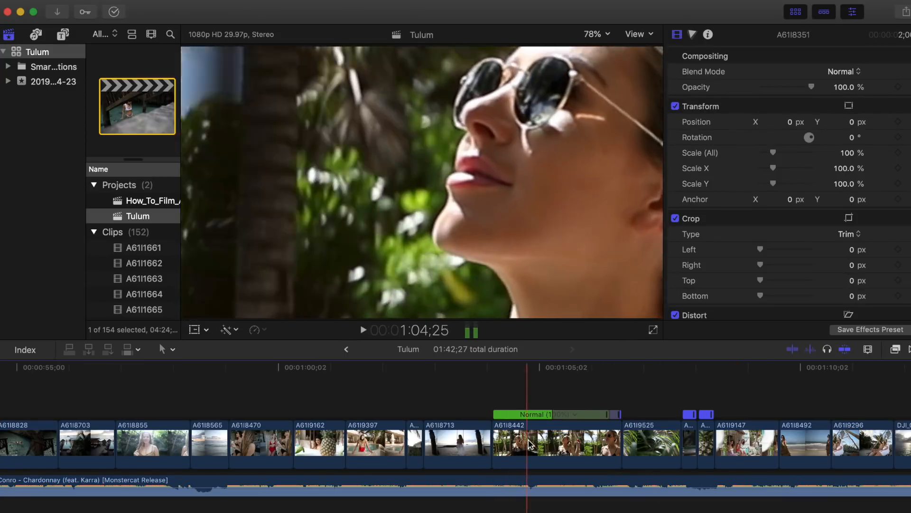
left_click(543, 438)
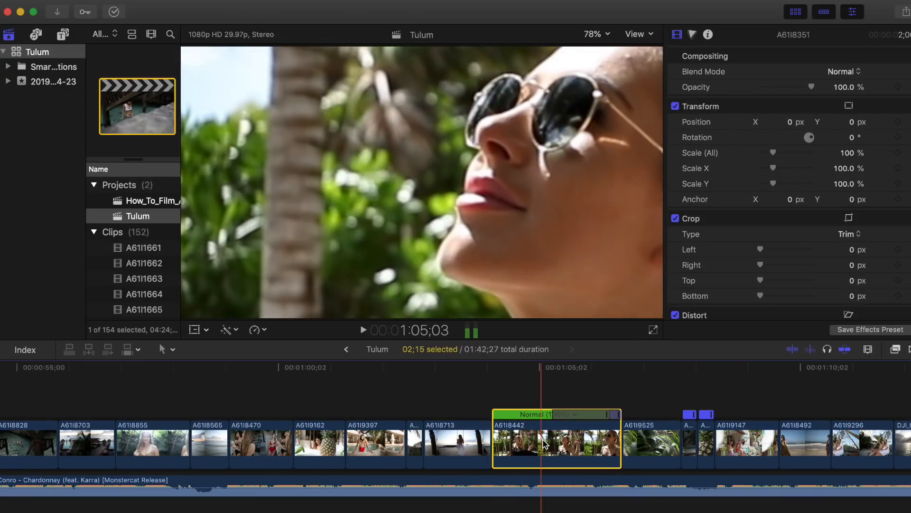
left_click(535, 395)
left_click(536, 438)
scroll(741, 233, "down", 5)
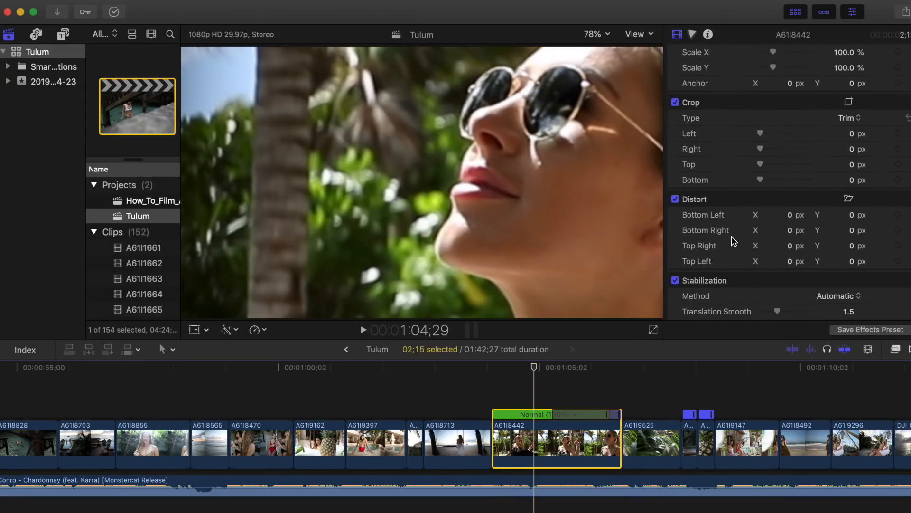
left_click(675, 270)
key("space")
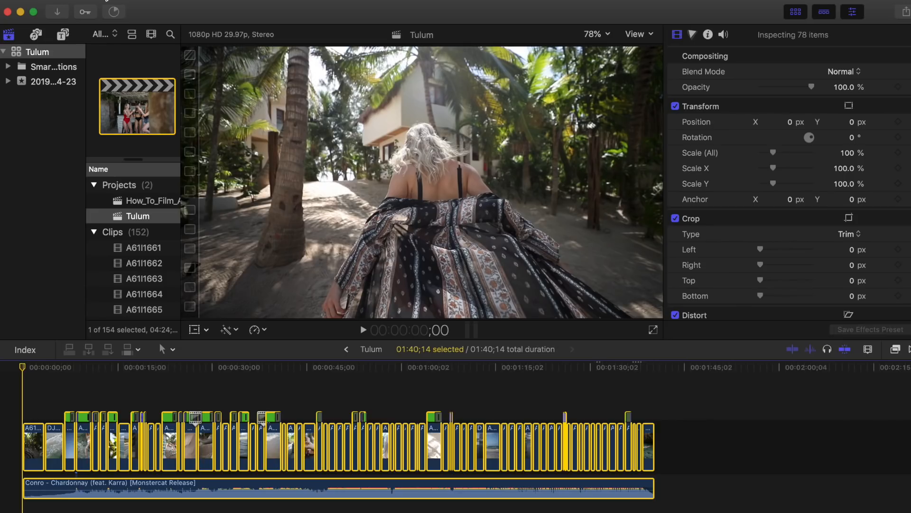
Create a new project with a Custom video format at 1080 x 1920 resolution and paste the copied timeline clips.
left_click(108, 2)
mouse_move(109, 7)
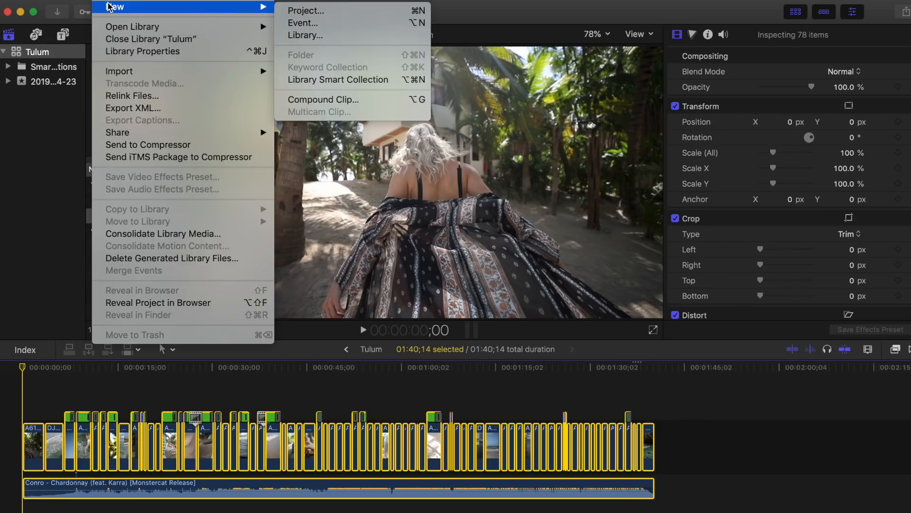
left_click(309, 11)
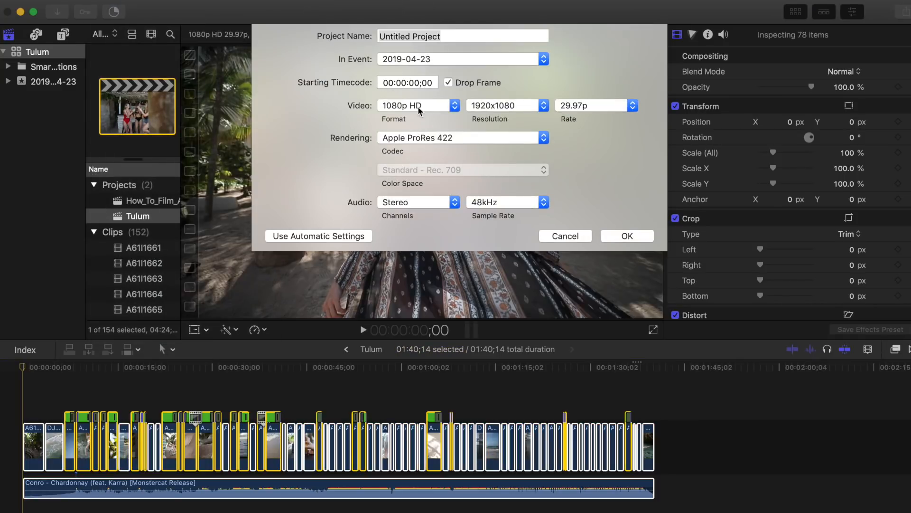
left_click(419, 105)
left_click(425, 218)
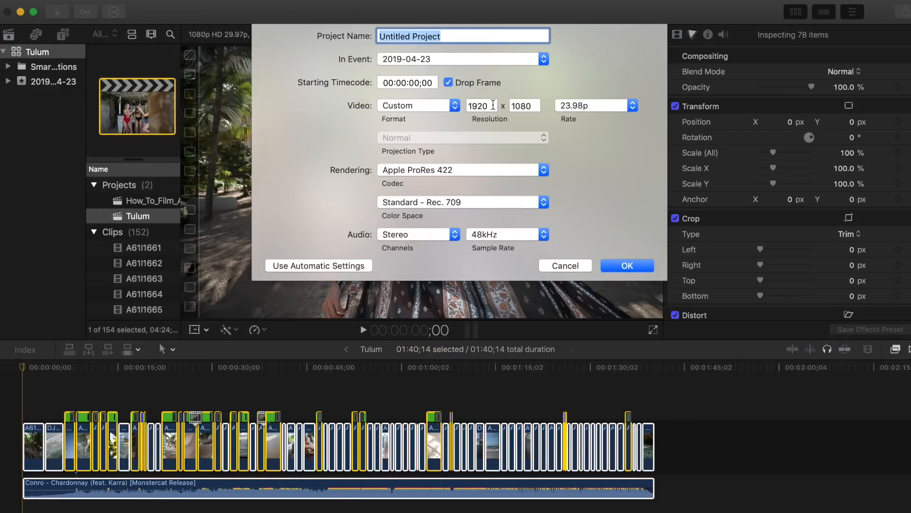
left_click_drag(494, 104, 438, 105)
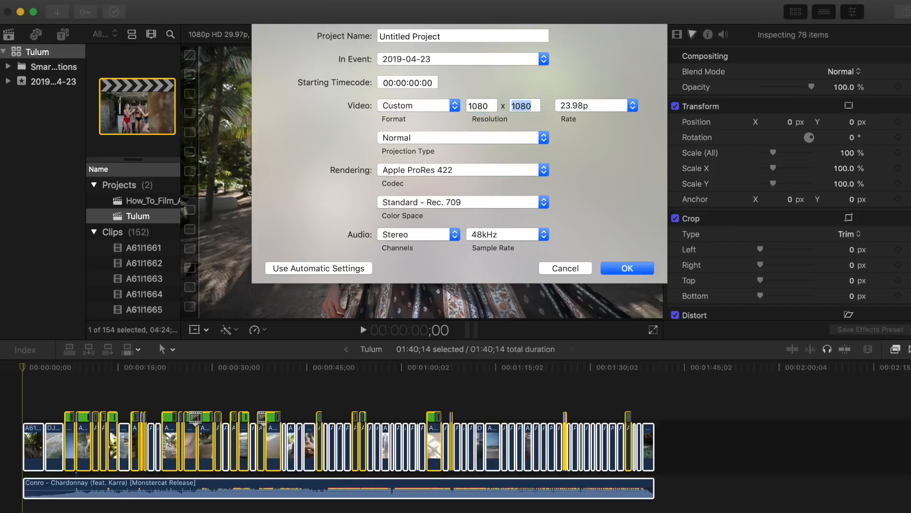
type("1920")
key("Return")
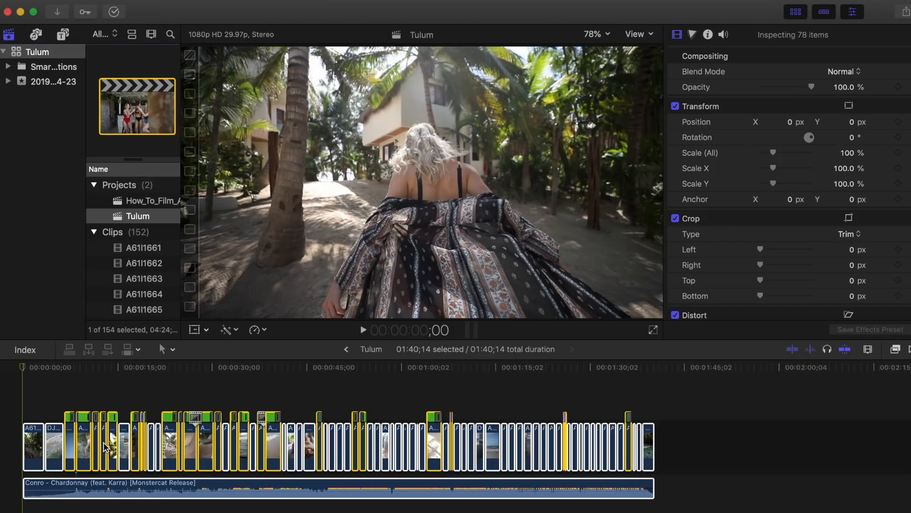
key("super+v")
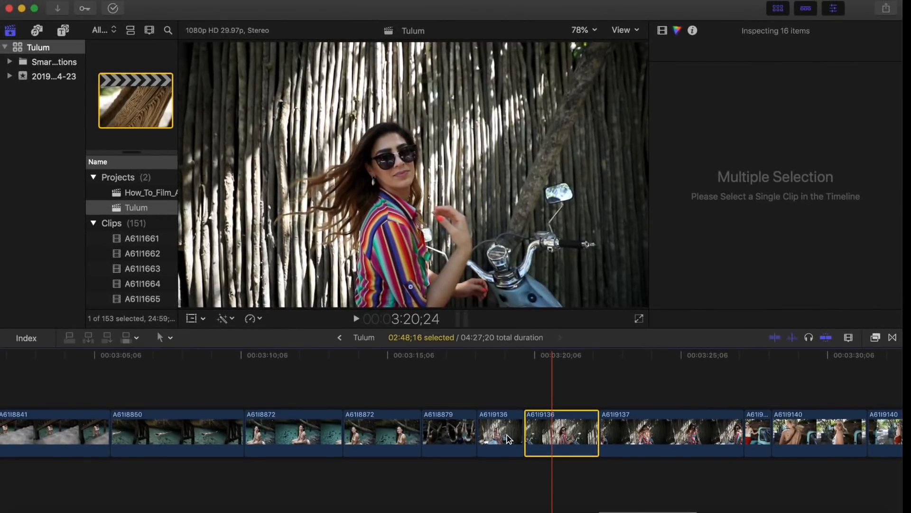
Add the first A61I9109 clip and the A61I9143 and A61I9170 clips to the current timeline selection.
scroll(507, 439, "right", 10)
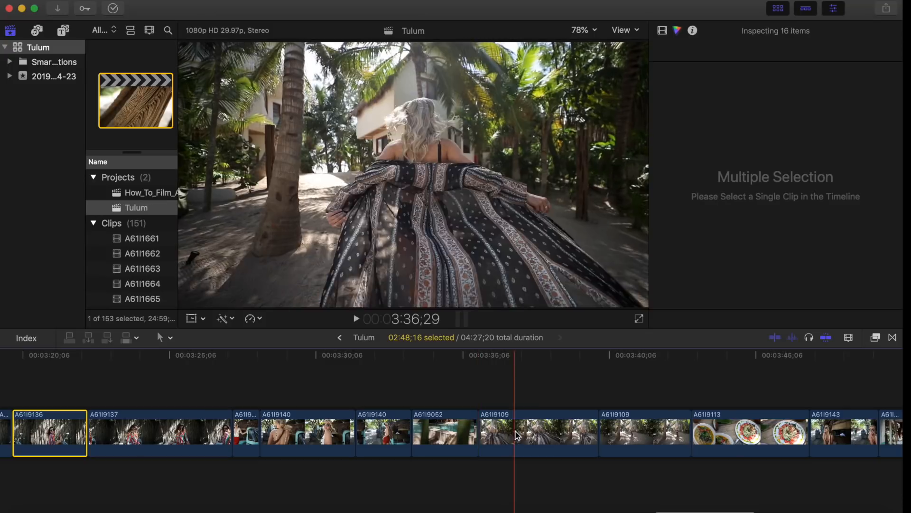
left_click(539, 439, "super")
scroll(538, 439, "right", 10)
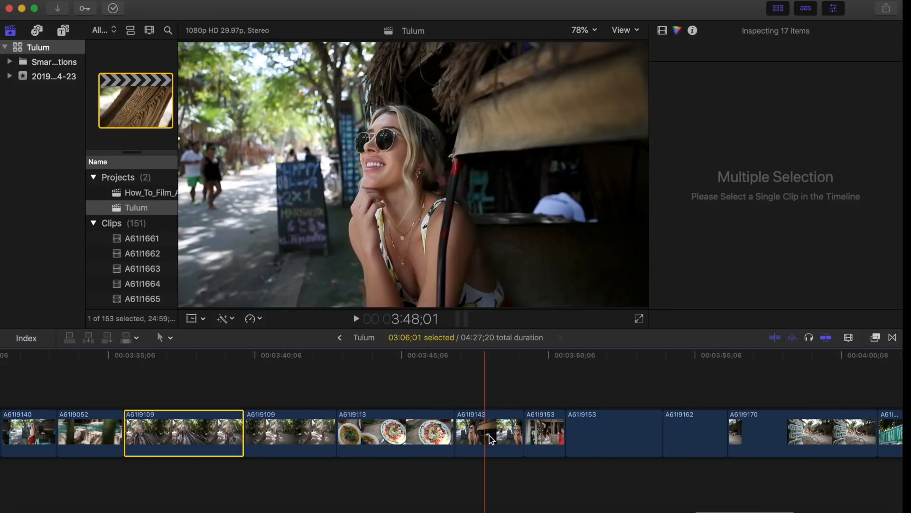
left_click(495, 438, "super")
scroll(546, 459, "right", 7)
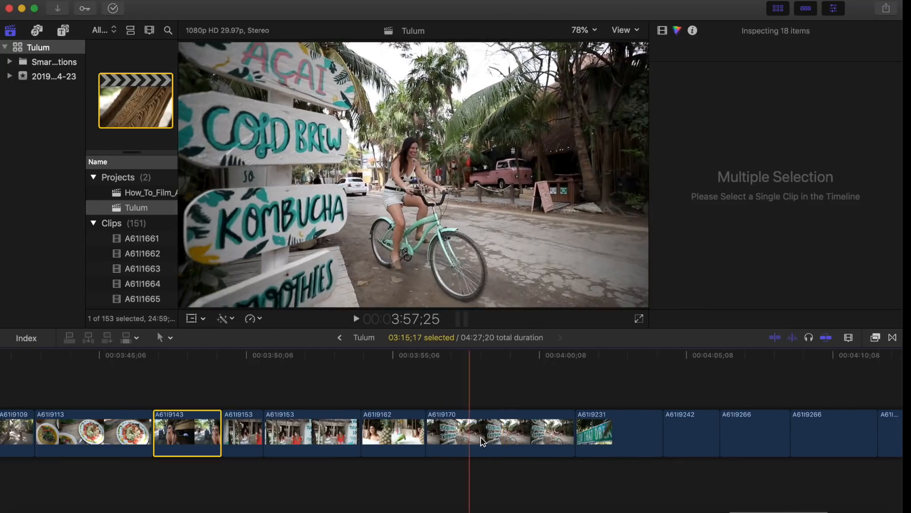
left_click(494, 439, "super")
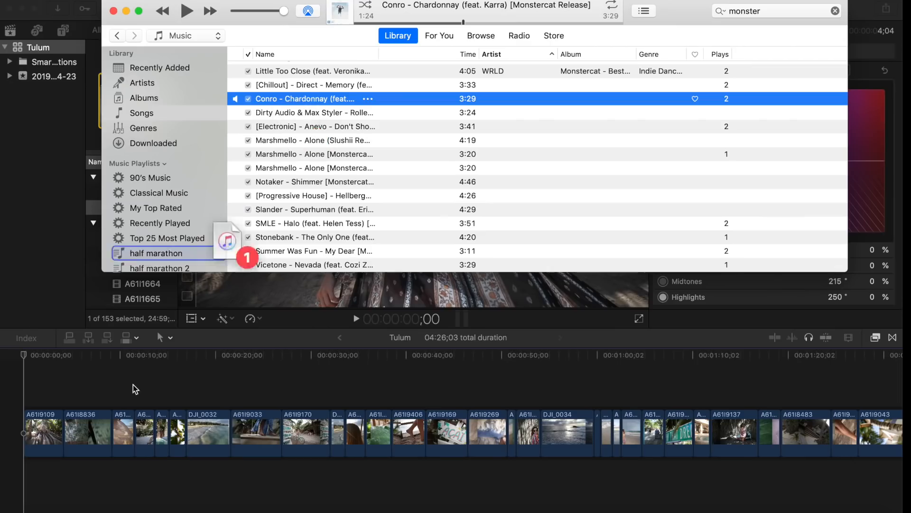
Add the song Conro - Chardonnay (feat. Karra) from iTunes beneath the video clips near the start of the Tulum timeline.
left_click_drag(211, 297, 19, 485)
left_click(91, 397)
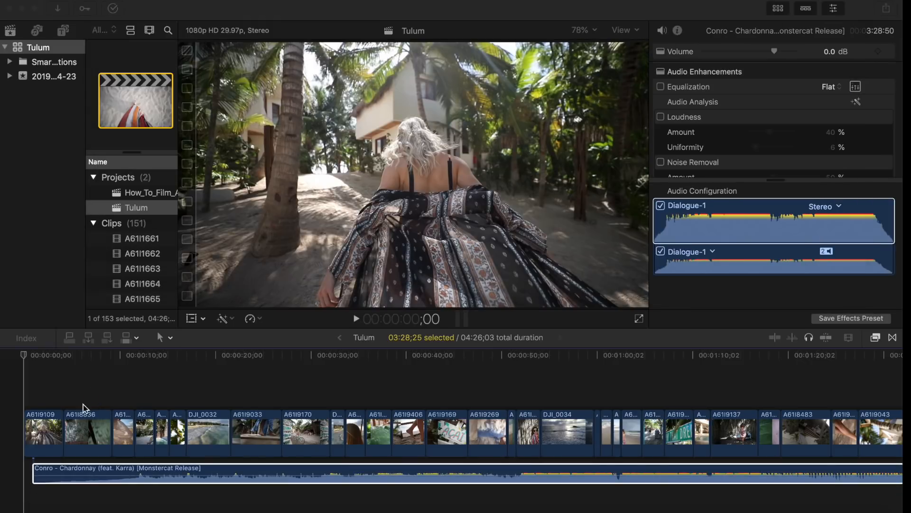
Move the Conro - Chardonnay song so it begins at the start of the Tulum timeline.
left_click_drag(49, 475, 43, 474)
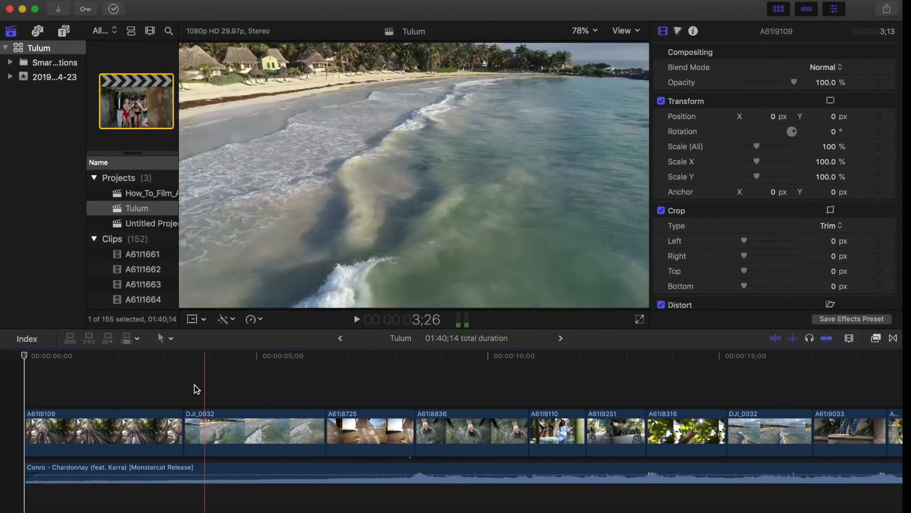
Set the viewer zoom to 50% and show the on-screen Transform controls for the first A61I9109 clip.
left_click(47, 427)
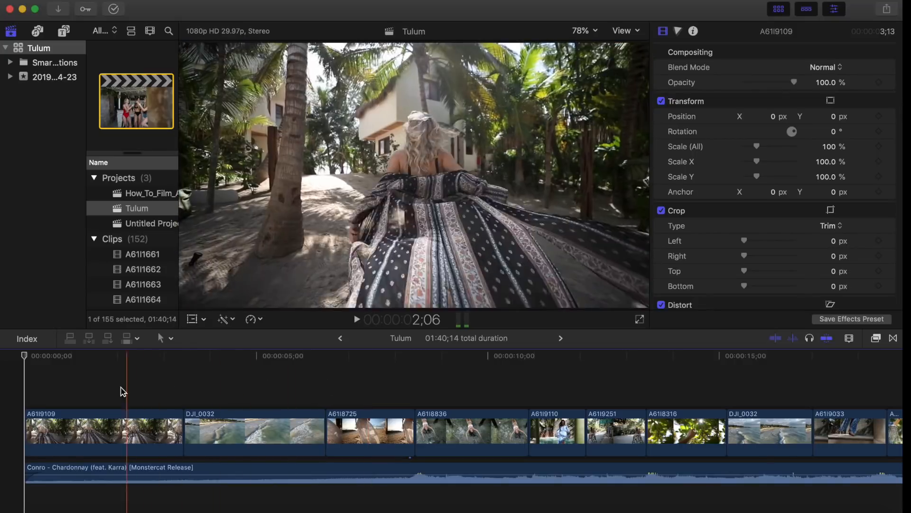
left_click(38, 430)
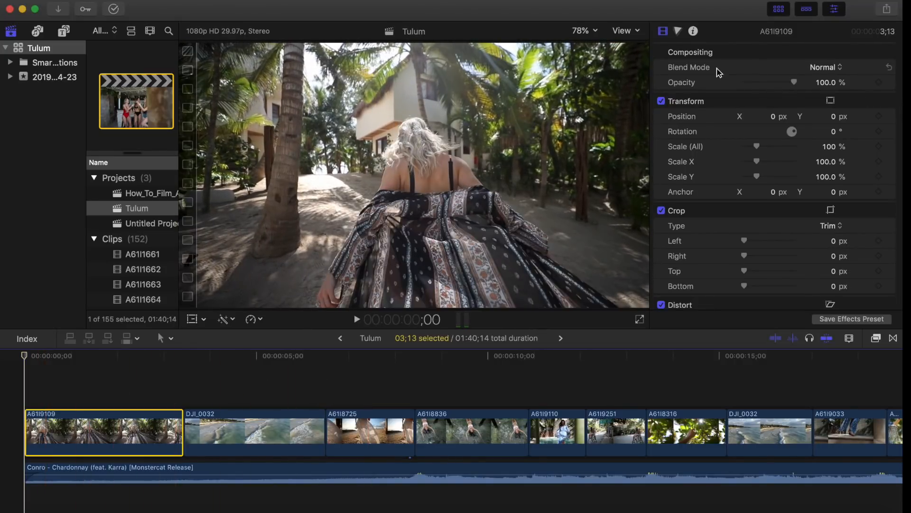
left_click(592, 33)
left_click(601, 85)
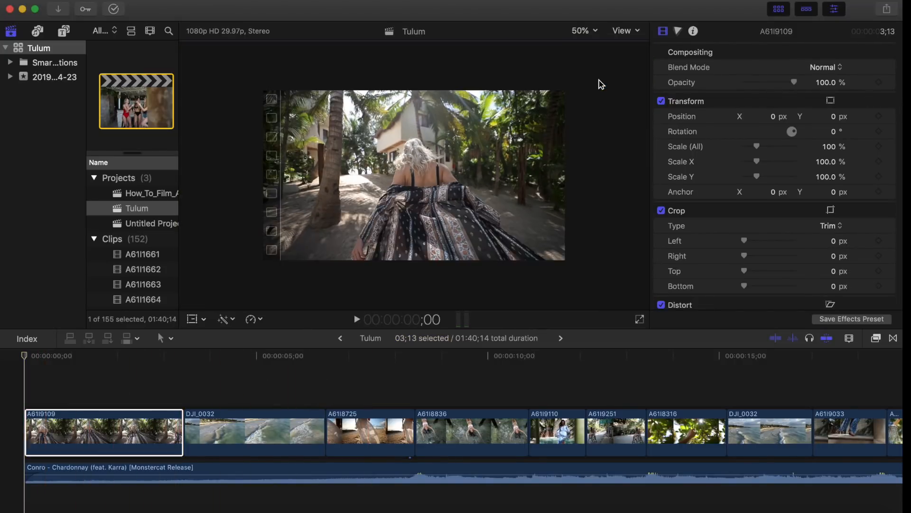
scroll(733, 160, "up", 2)
left_click(194, 320)
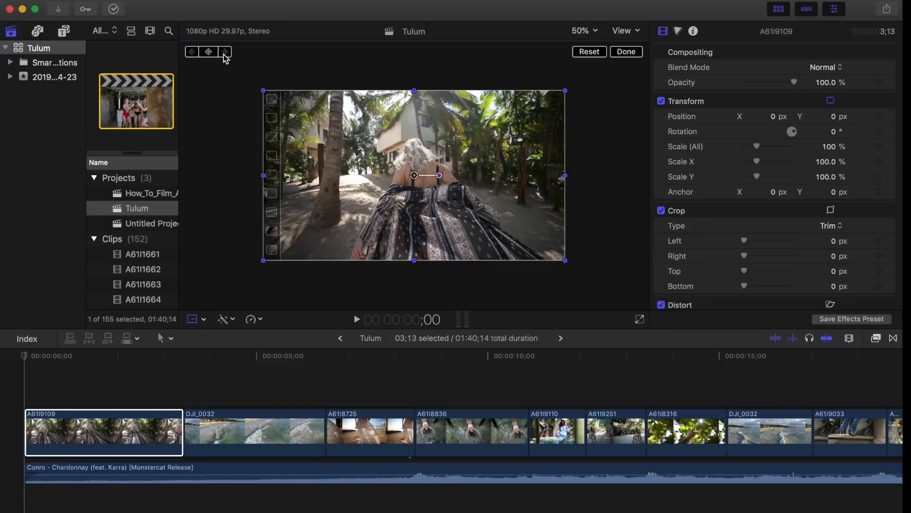
Add a Transform keyframe at the start of the A61I9109 clip and enlarge the clip to 122.31% scale.
left_click_drag(41, 360, 147, 360)
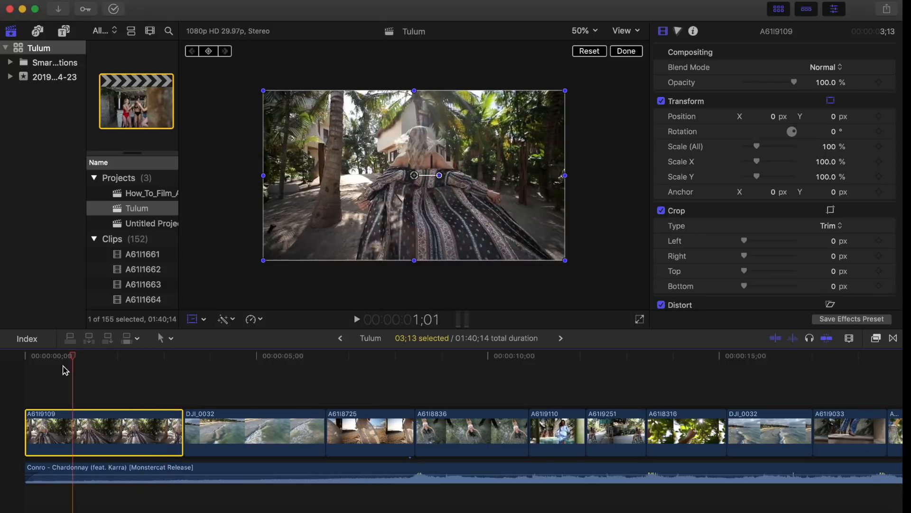
left_click_drag(115, 358, 13, 360)
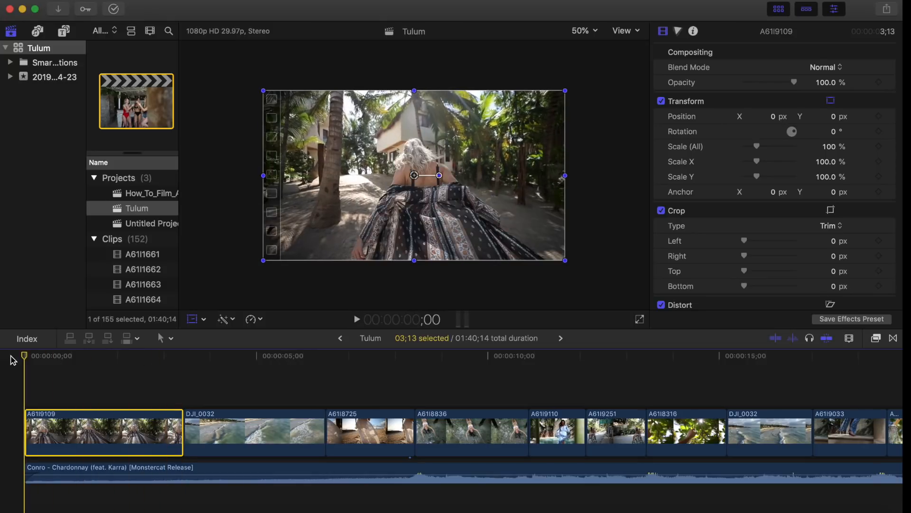
left_click_drag(561, 263, 591, 278)
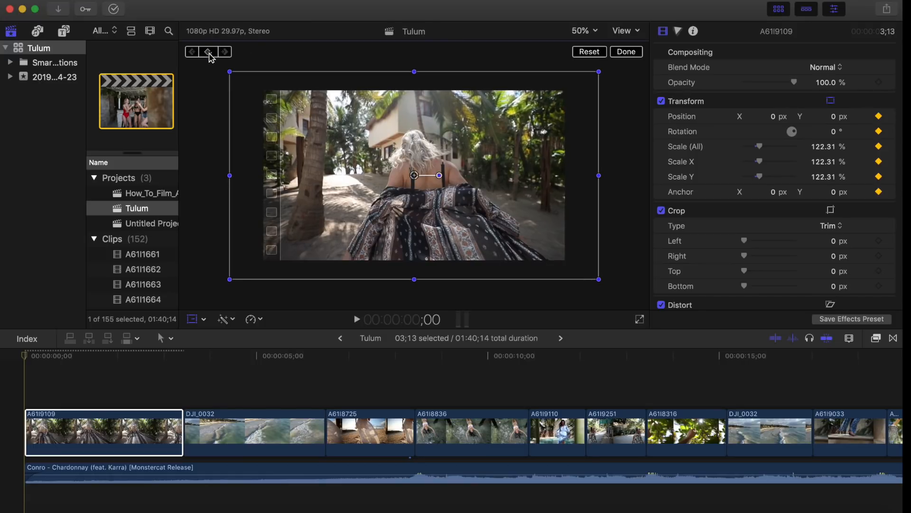
Shrink the A61I9109 clip back to the video frame size on its last frame to keyframe a zoom-out, and preview it.
left_click_drag(23, 358, 174, 368)
key("super+equal")
key("super+equal")
key("super+equal")
key("super+equal")
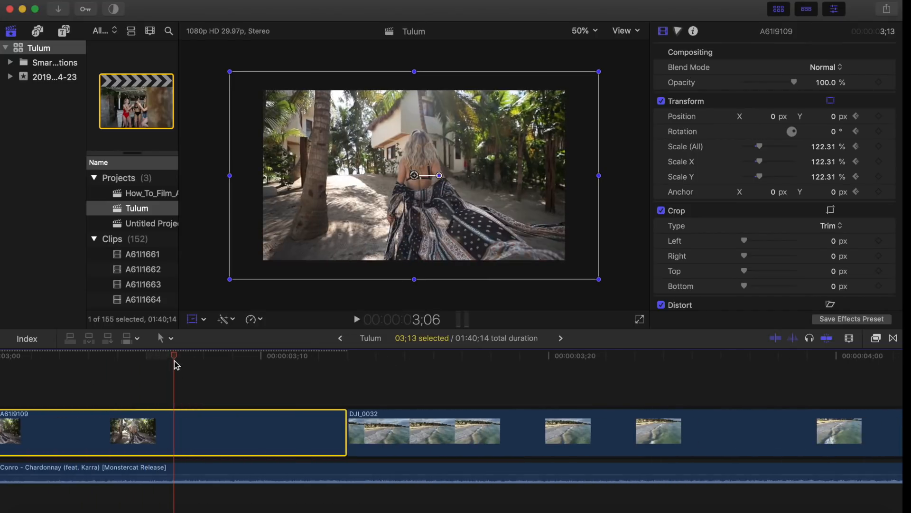
left_click_drag(277, 361, 339, 360)
key("super+equal")
key("super+equal")
key("super+equal")
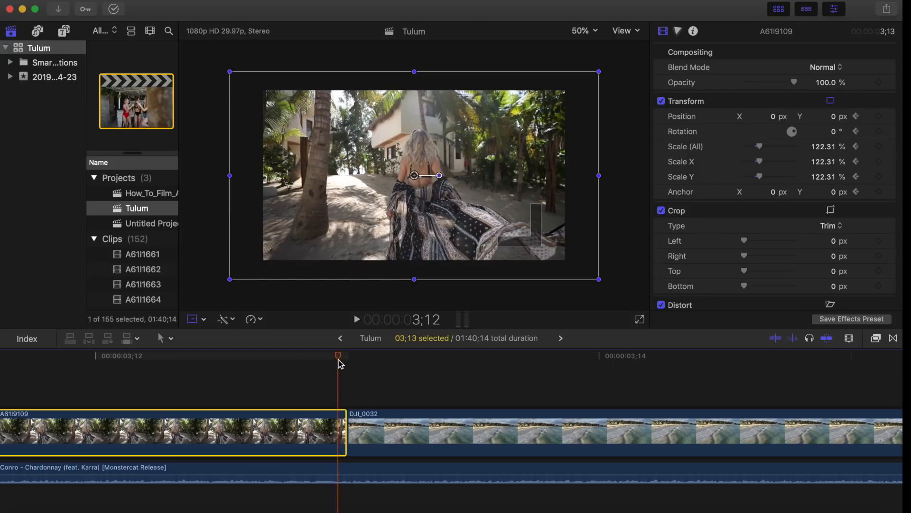
key("super+equal")
key("super+equal")
left_click_drag(367, 365, 367, 365)
left_click_drag(597, 281, 567, 260)
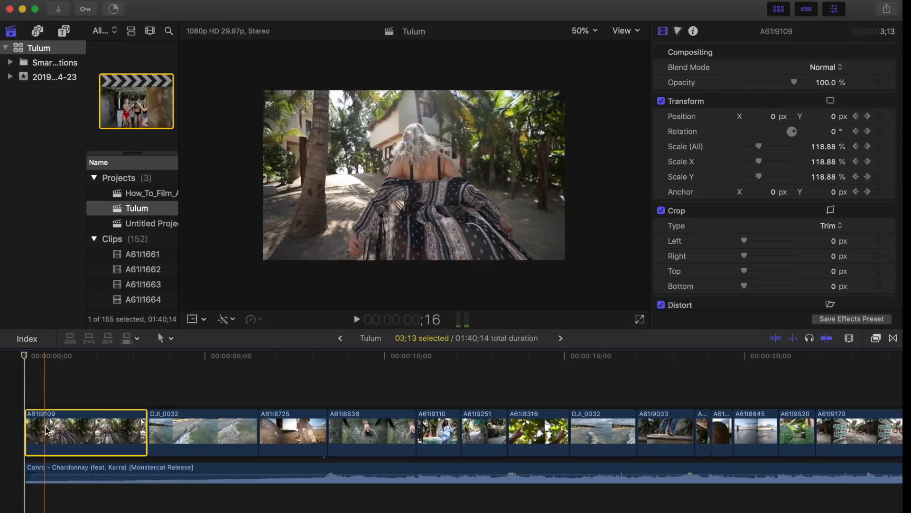
left_click_drag(43, 356, 147, 368)
Keyframe a Transform zoom-in on clip A61I8725 from 100% scale at its start to 114.97% at its end.
left_click(192, 319)
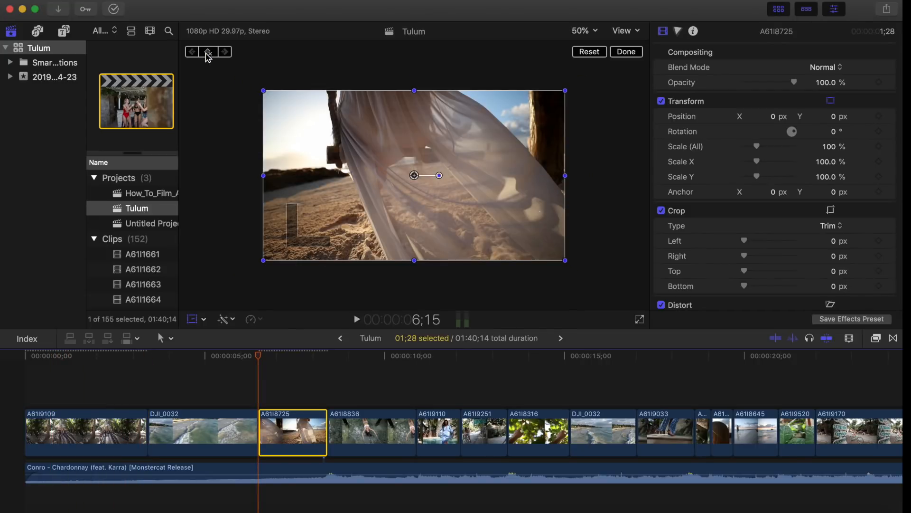
key("alt+k")
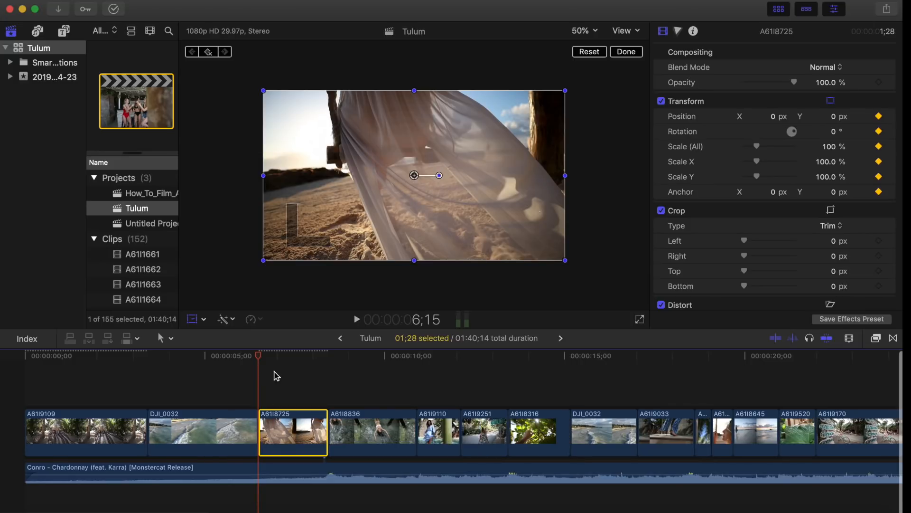
key("super+equal")
key("super+equal")
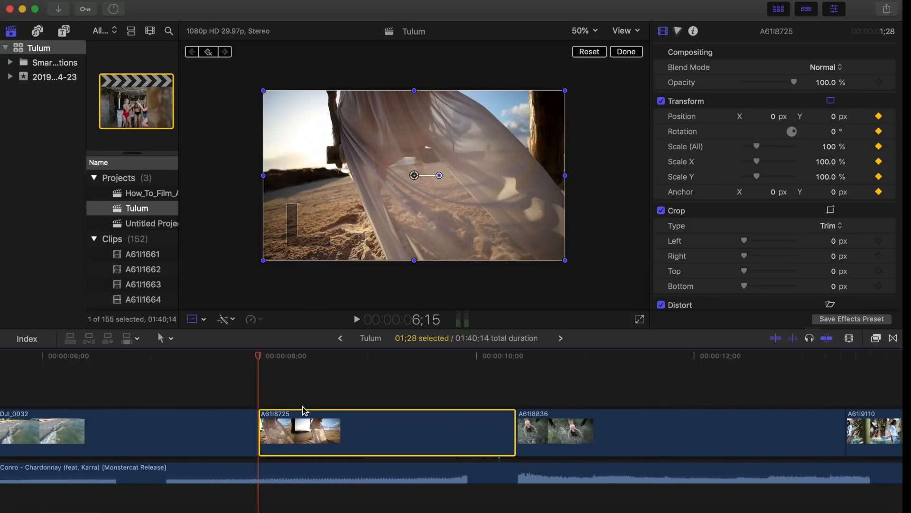
key("Down")
key("super+equal")
key("super+equal")
key("Left")
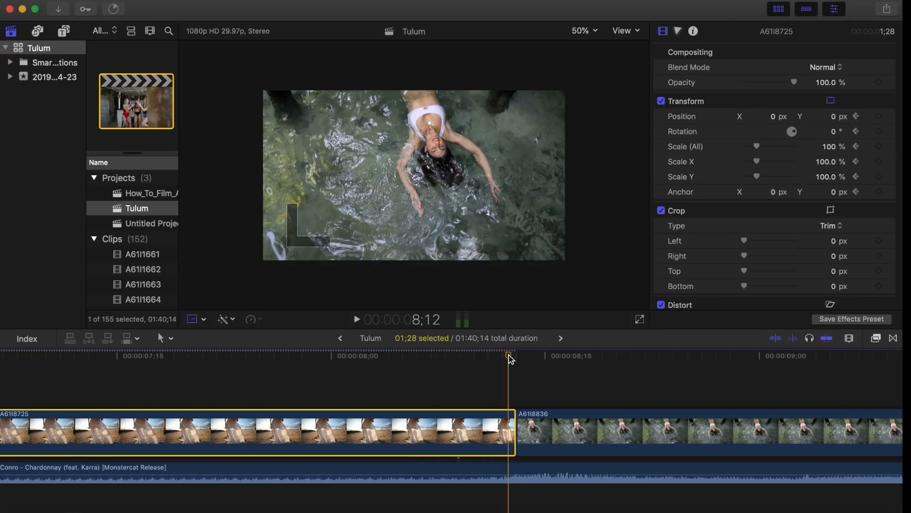
key("shift+t")
key("super+equal")
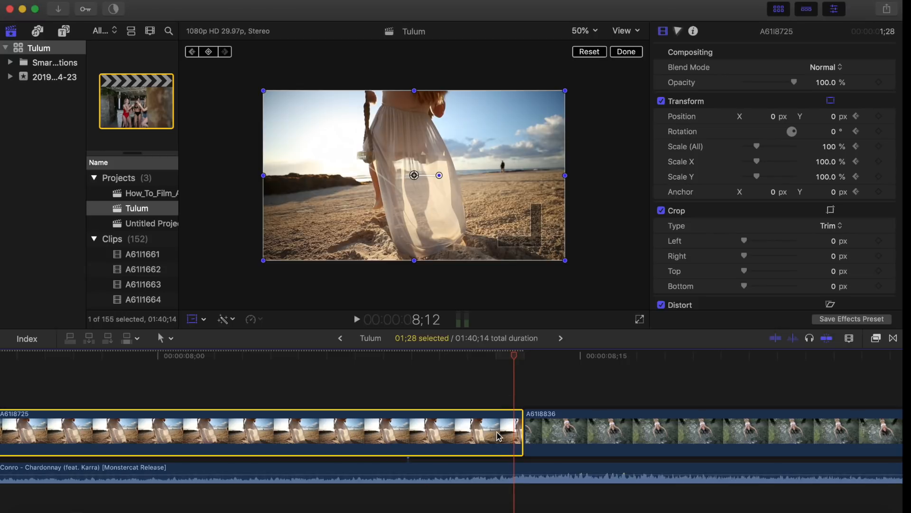
left_click_drag(568, 262, 582, 274)
Play back the zoom-in on clip A61I8725, starting just before the clip.
key("super+minus")
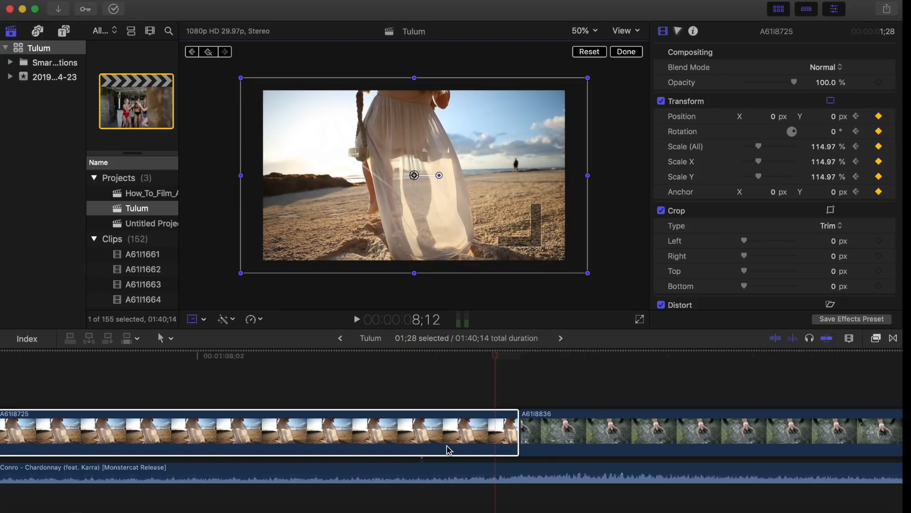
key("super+minus")
key("super+minus")
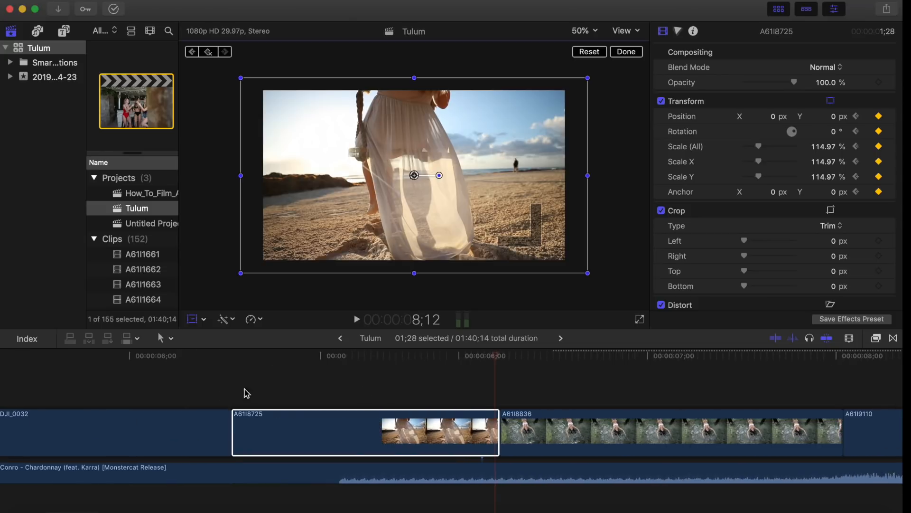
left_click(217, 381)
key("space")
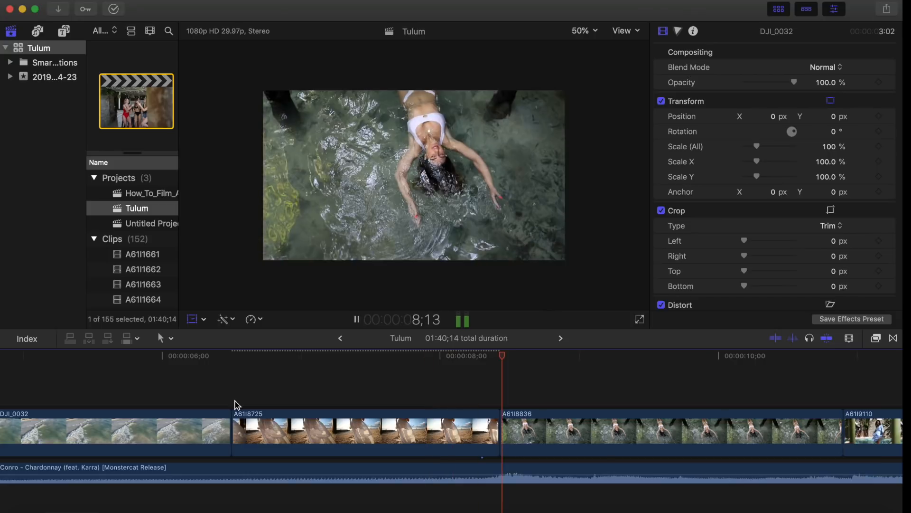
key("space")
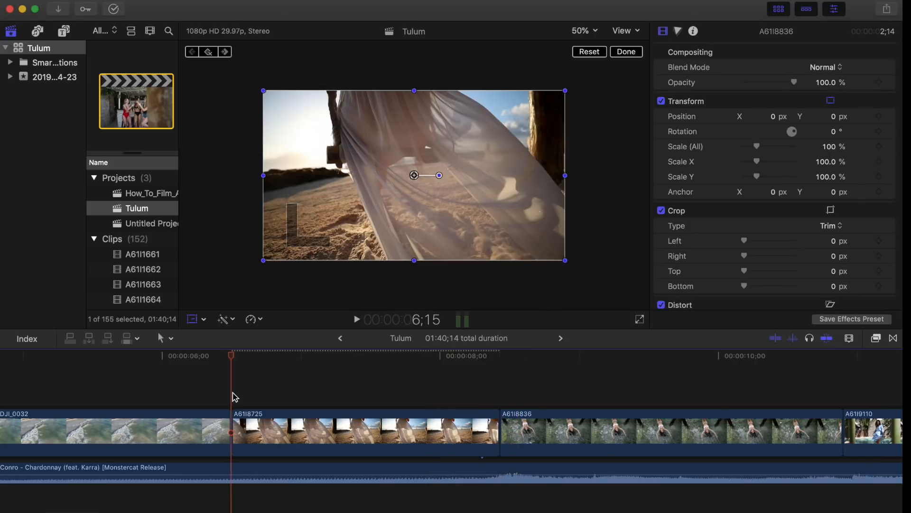
key("space")
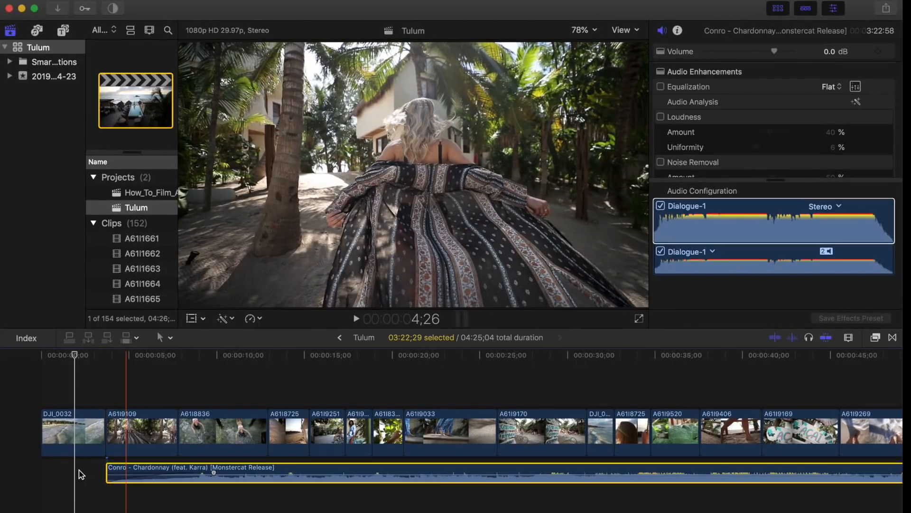
Shift the Conro - Chardonnay song to begin with the opening DJI_0032 clip.
left_click_drag(79, 469, 38, 472)
left_click(37, 472)
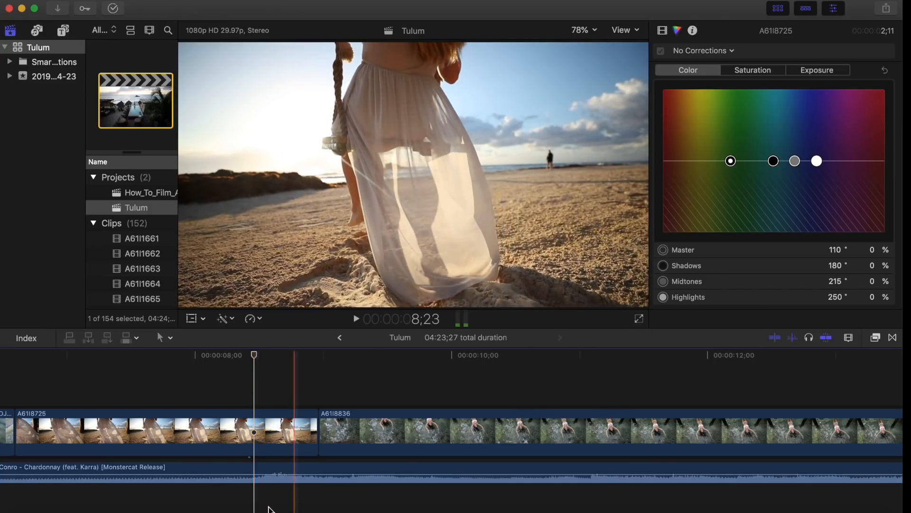
Blade the speed of clip A61I8725 near its end and of clip A61I8836 at 10;05.
left_click(253, 435)
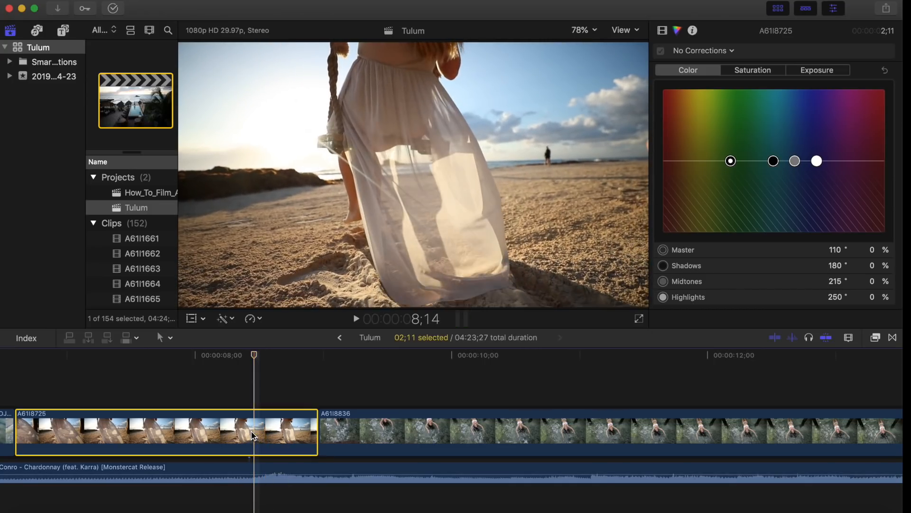
key("shift+b")
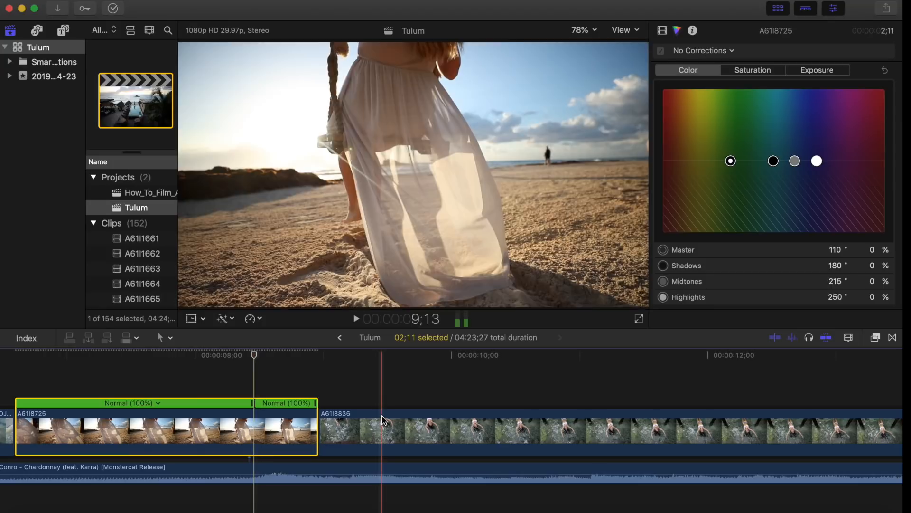
left_click(457, 406)
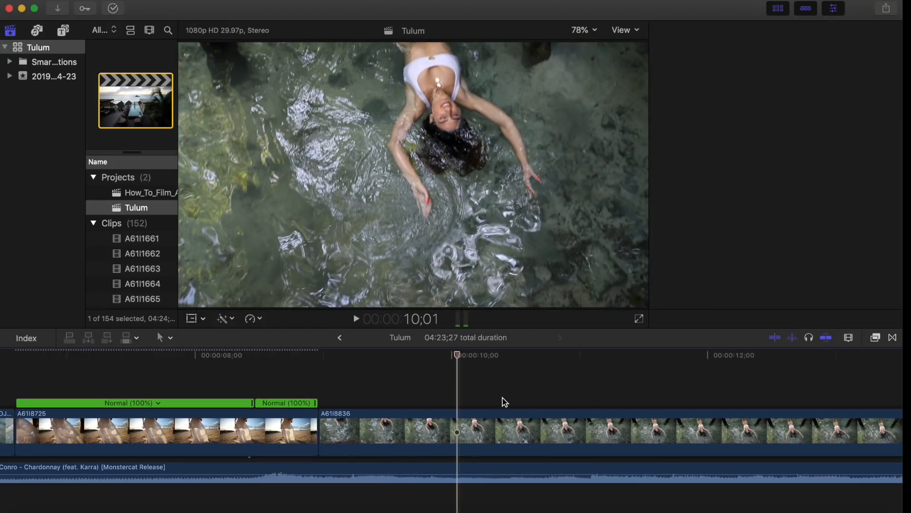
key("super+6")
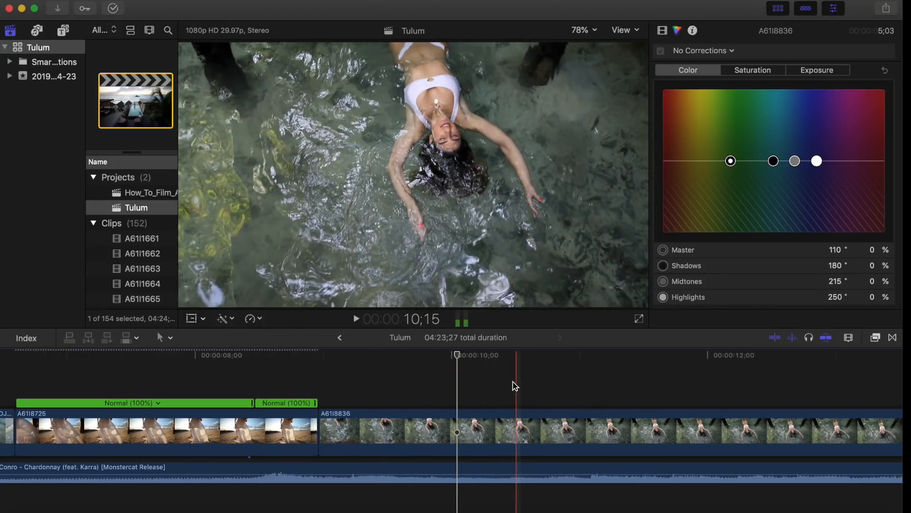
key("shift+b")
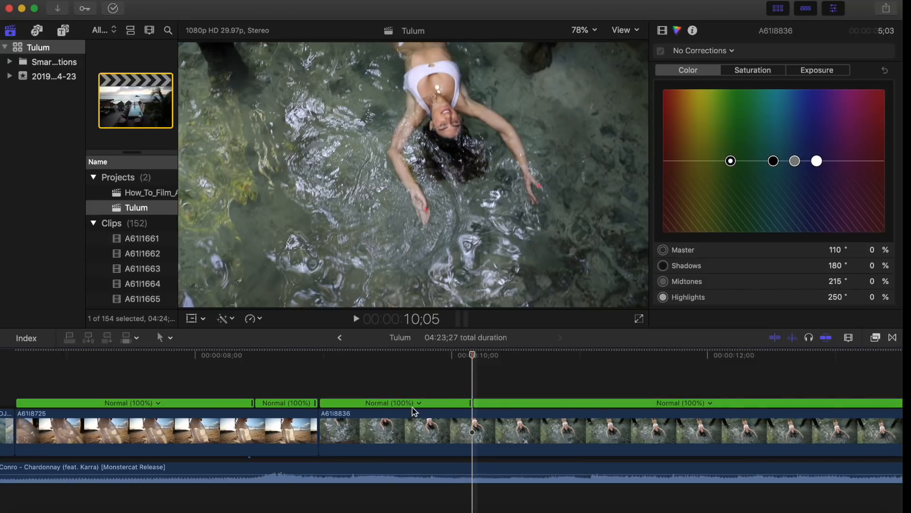
Speed up the first segment of clip A61I8836 to 4x.
left_click(418, 403)
mouse_move(438, 431)
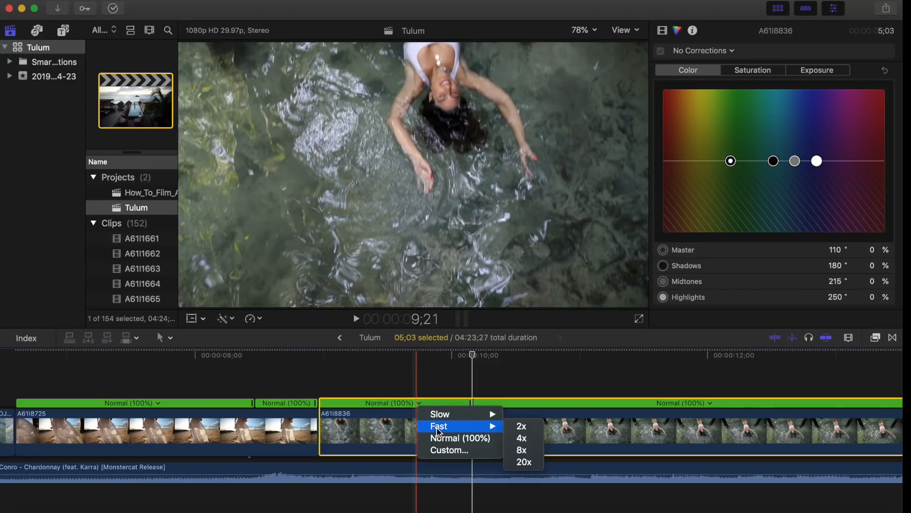
left_click(522, 438)
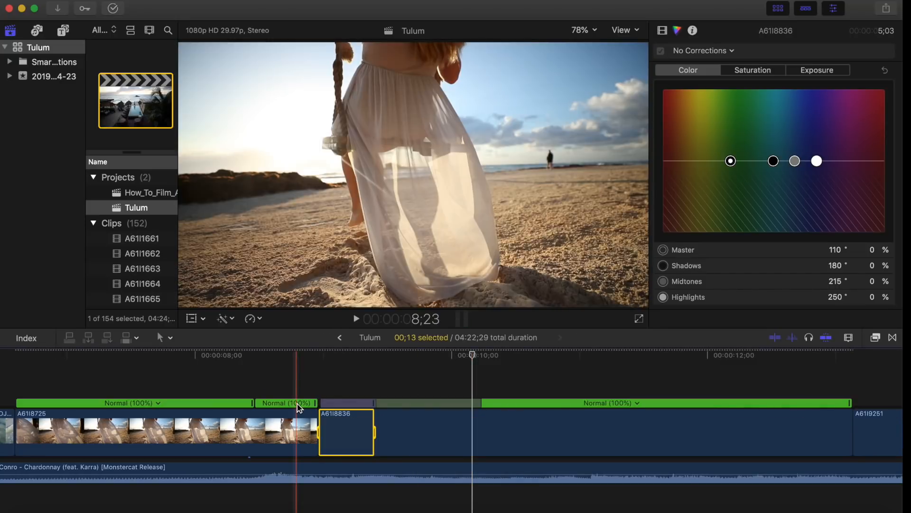
Speed up the last segment of clip A61I8725 to 4x.
key("super+equal")
key("super+equal")
left_click(303, 403)
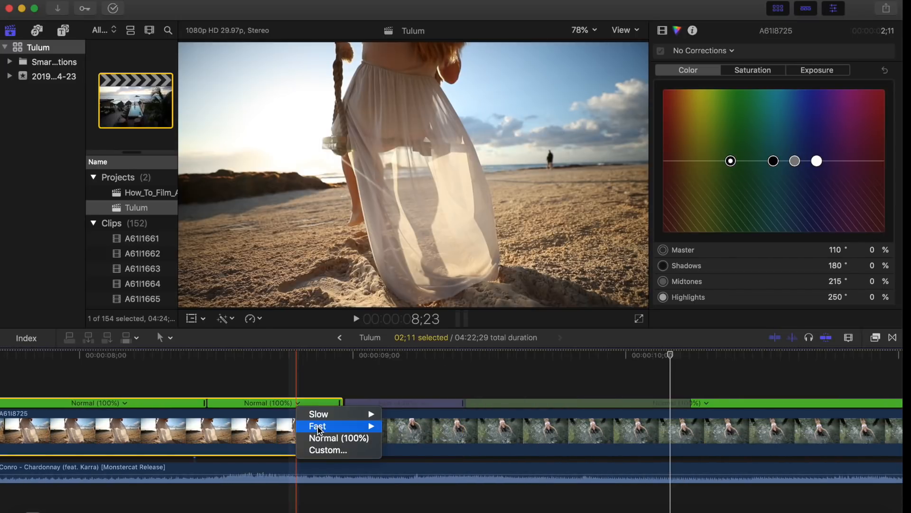
mouse_move(318, 430)
left_click(401, 437)
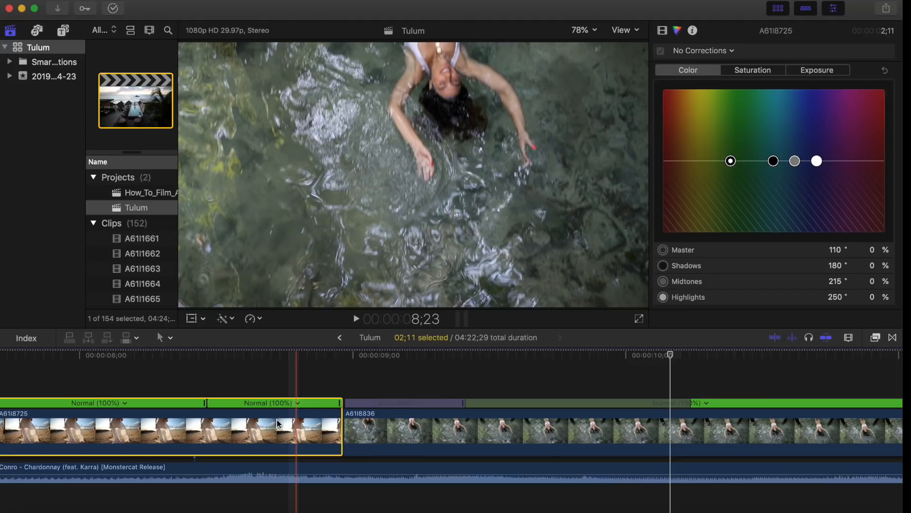
Fine-tune the speed transition and the length of the fast segment at the start of clip A61I8836.
scroll(250, 418, "left", 3)
key("super+minus")
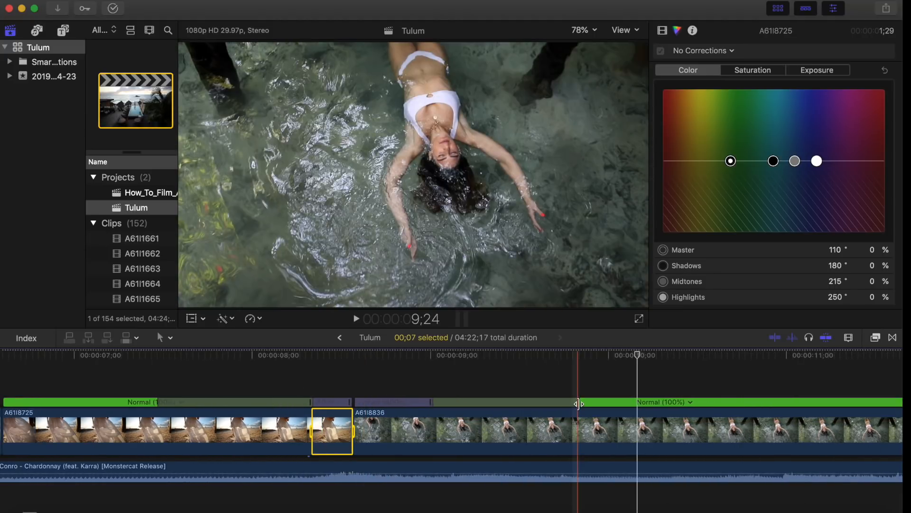
left_click_drag(540, 404, 582, 405)
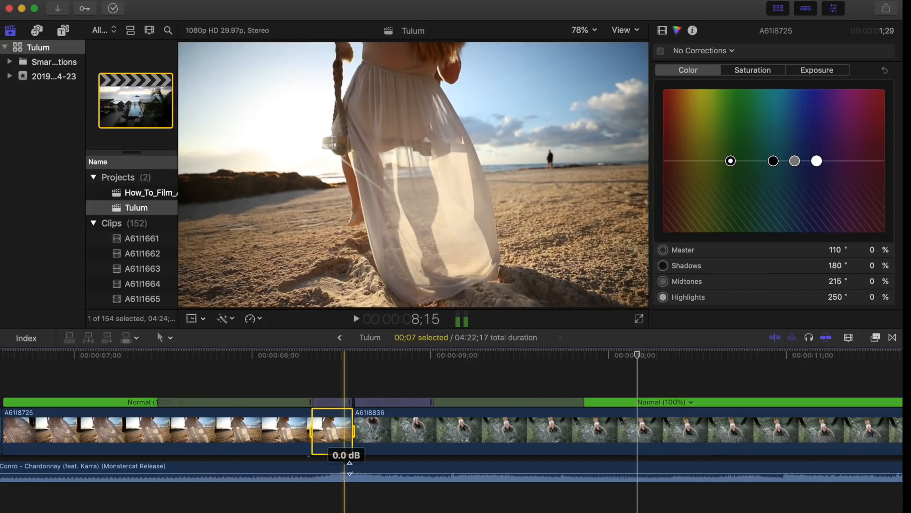
left_click_drag(424, 406, 352, 408)
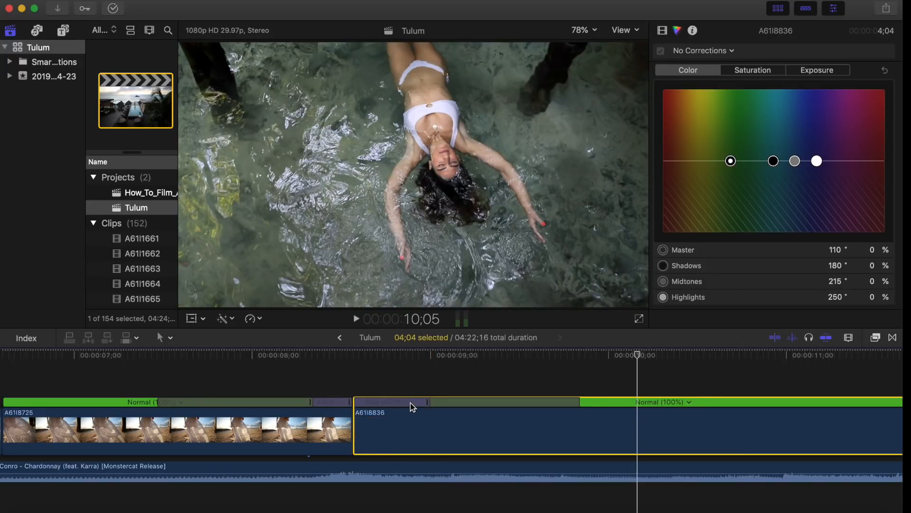
left_click(411, 403)
mouse_move(431, 427)
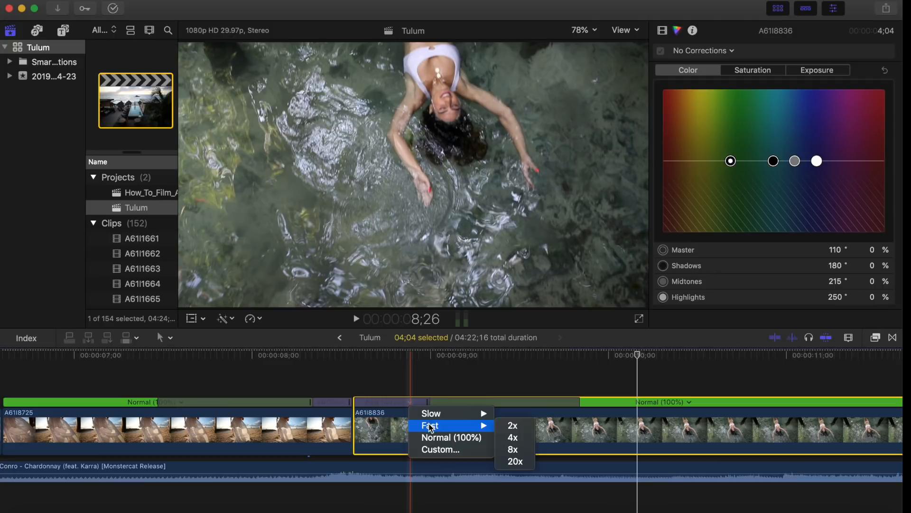
left_click(352, 375)
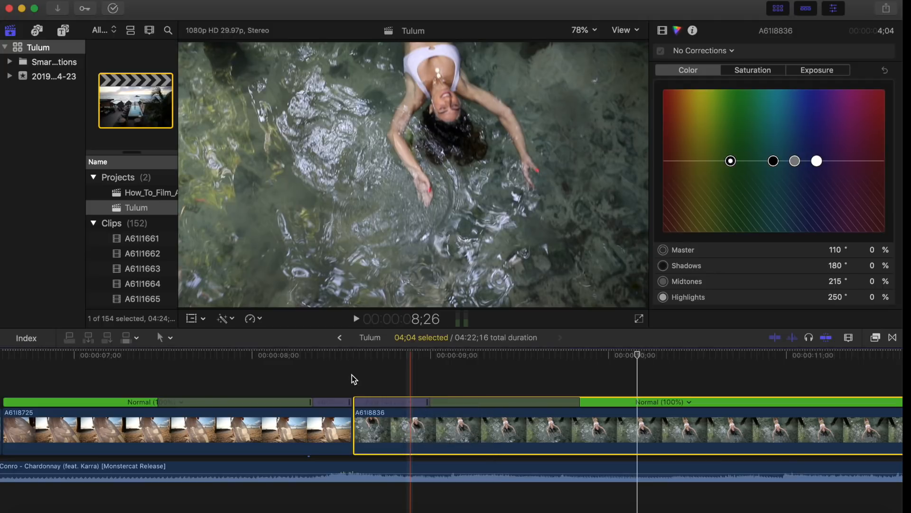
Play back the speed ramp between clips A61I8725 and A61I8836.
key("space")
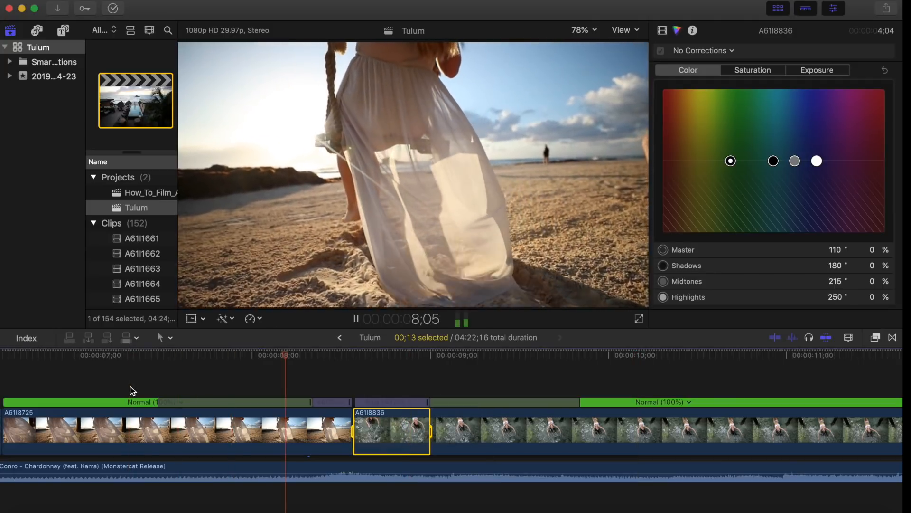
left_click(130, 387)
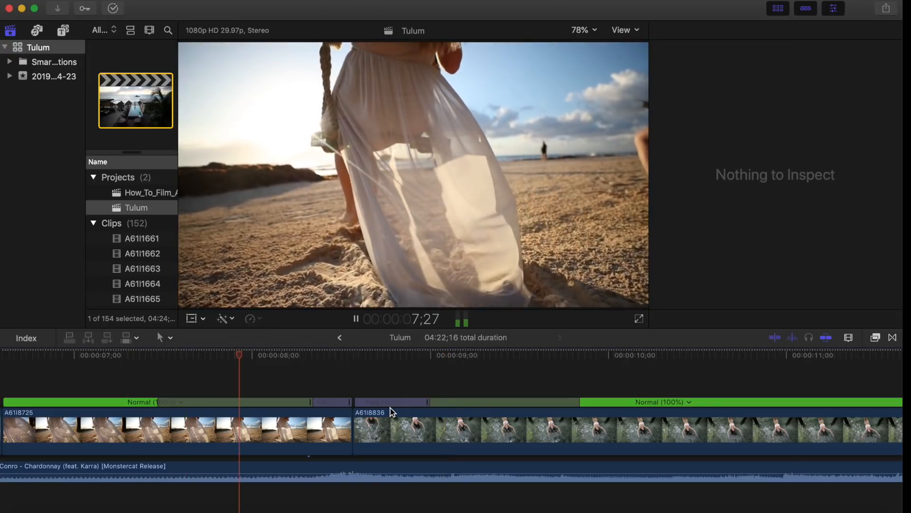
key("space")
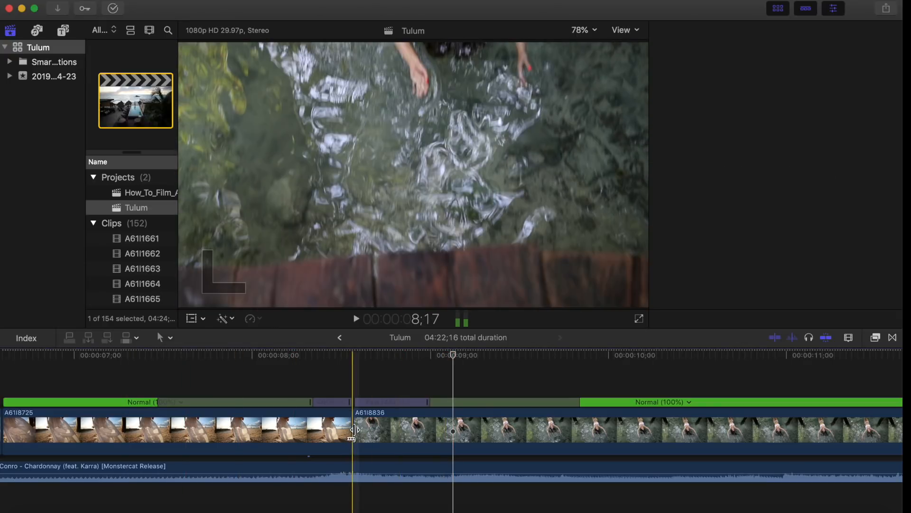
Trim 3 frames off the start of clip A61I8836 and play back the transition.
left_click_drag(367, 430, 376, 430)
key("XF86AudioRaiseVolume")
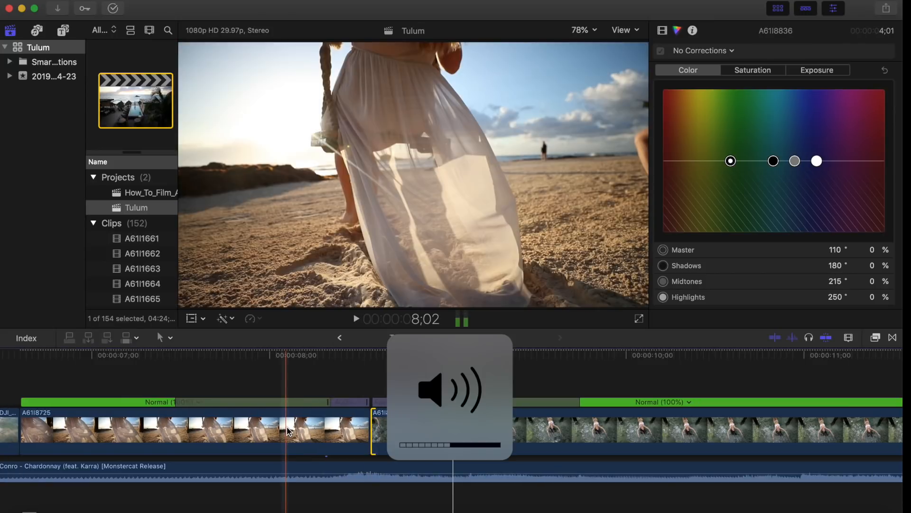
left_click(236, 385)
key("space")
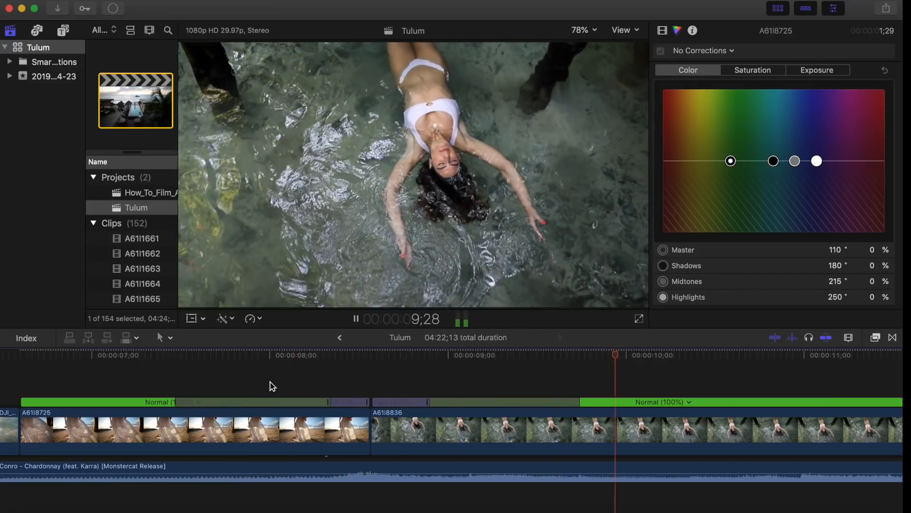
left_click(269, 382)
left_click(362, 424)
key("space")
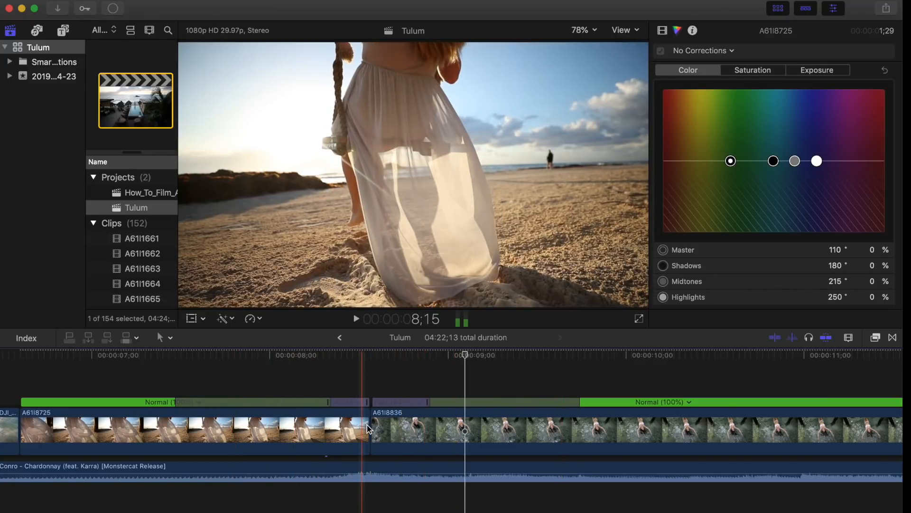
Extend the end of clip A61I8725 to a 2;04 duration, trim 3 frames off the start of A61I8836 and replay the cut.
left_click_drag(375, 429, 398, 430)
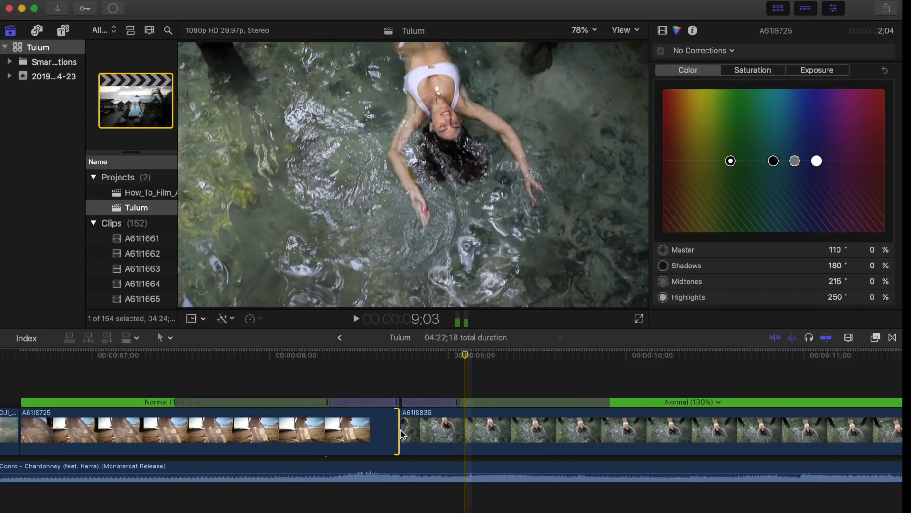
mouse_move(402, 432)
left_mouse_down()
mouse_move(422, 431)
mouse_move(412, 429)
left_mouse_up()
left_click(287, 383)
key("space")
left_click(286, 384)
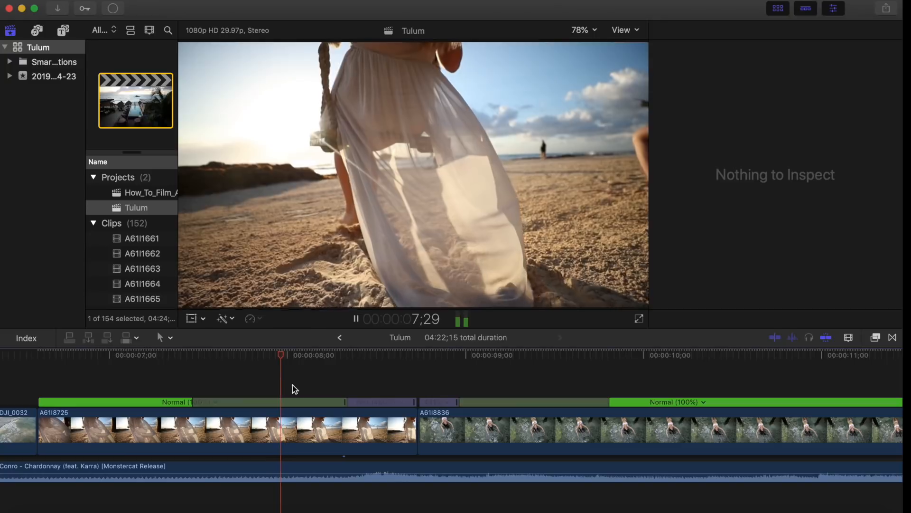
key("space")
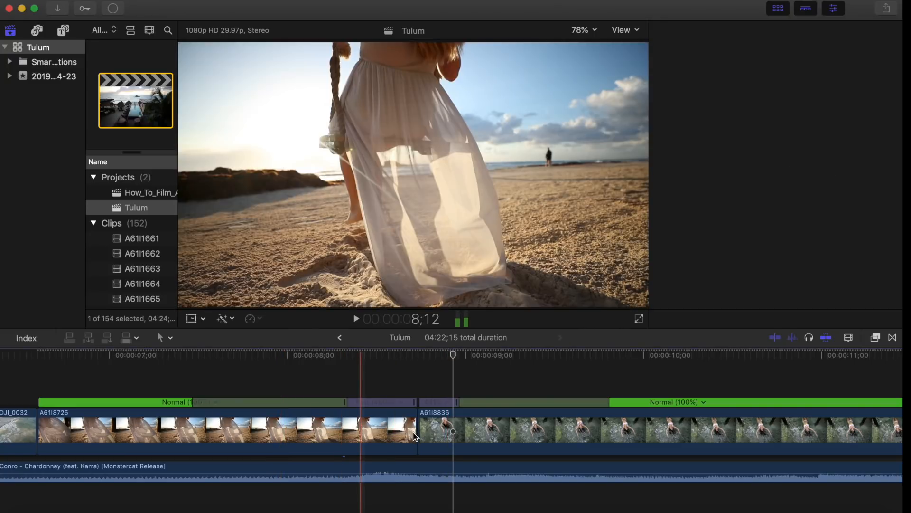
Shorten the fast end segment of clip A61I8725 so the clip lasts 2;00, and play back the transition.
left_click(412, 417)
left_click_drag(393, 406, 392, 403)
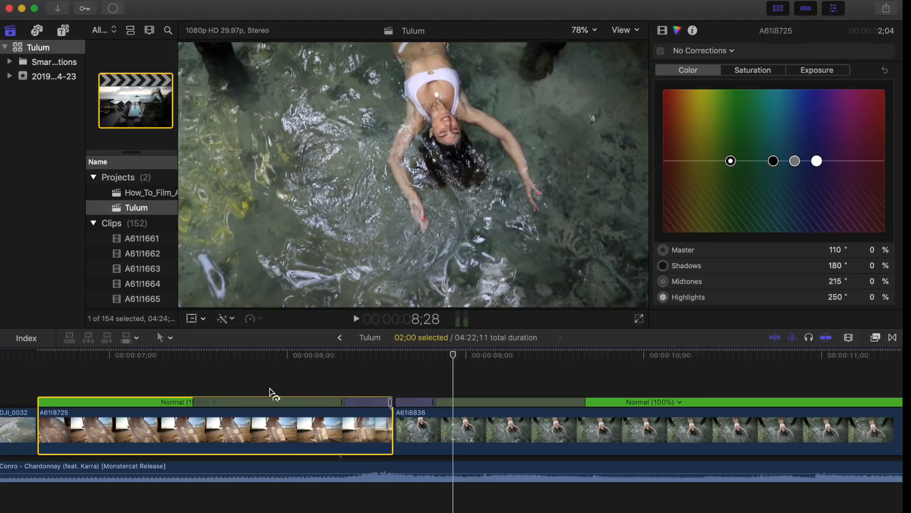
left_click(263, 381)
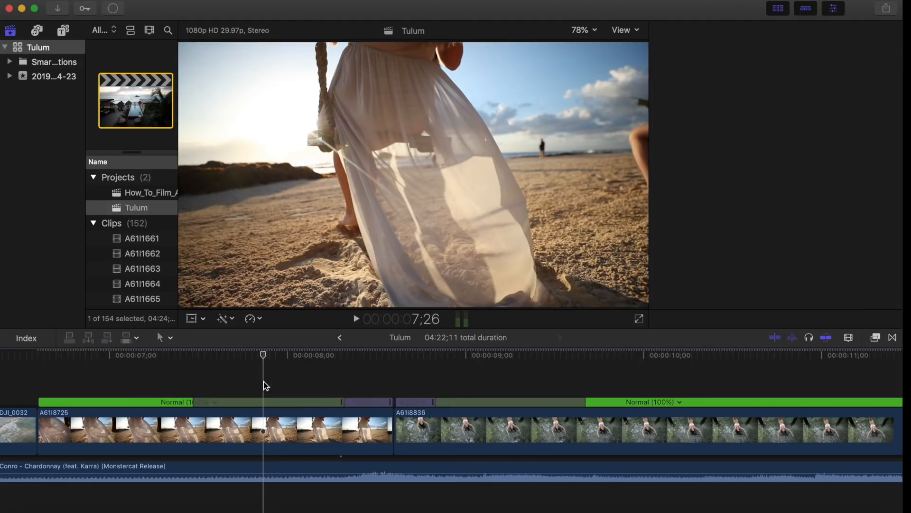
key("super+6")
key("space")
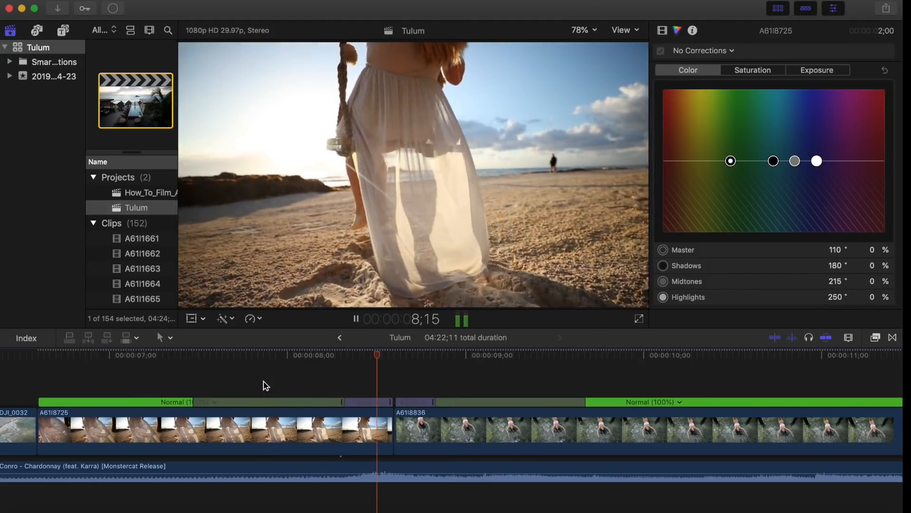
left_click(263, 385)
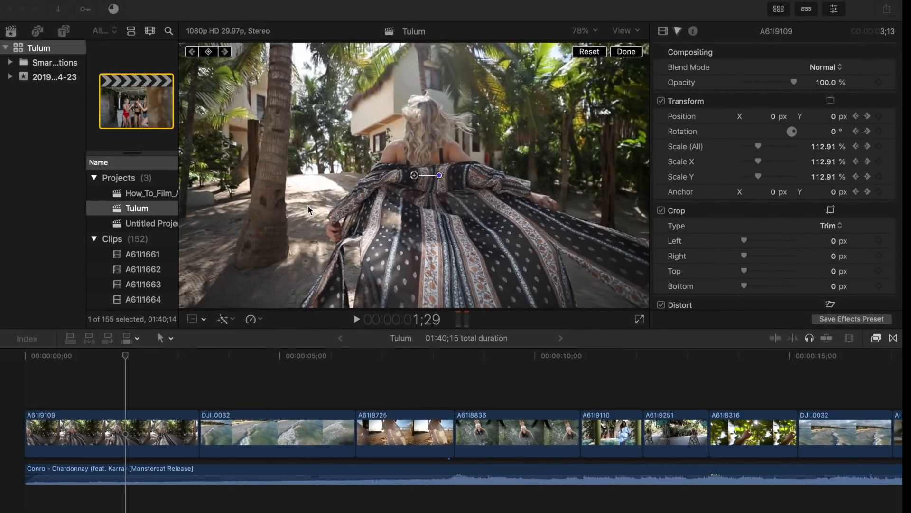
Apply the Custom LUT effect twice to clip A61I9109.
left_click(159, 432)
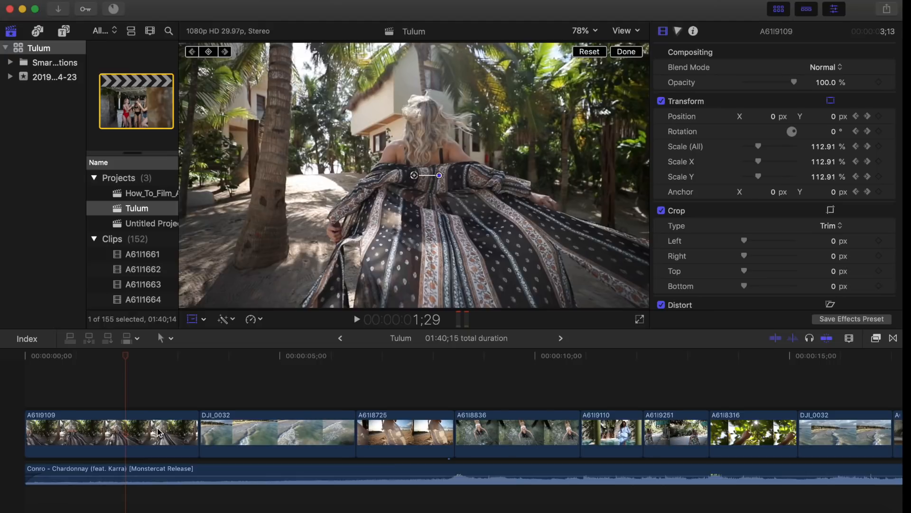
left_click(138, 434)
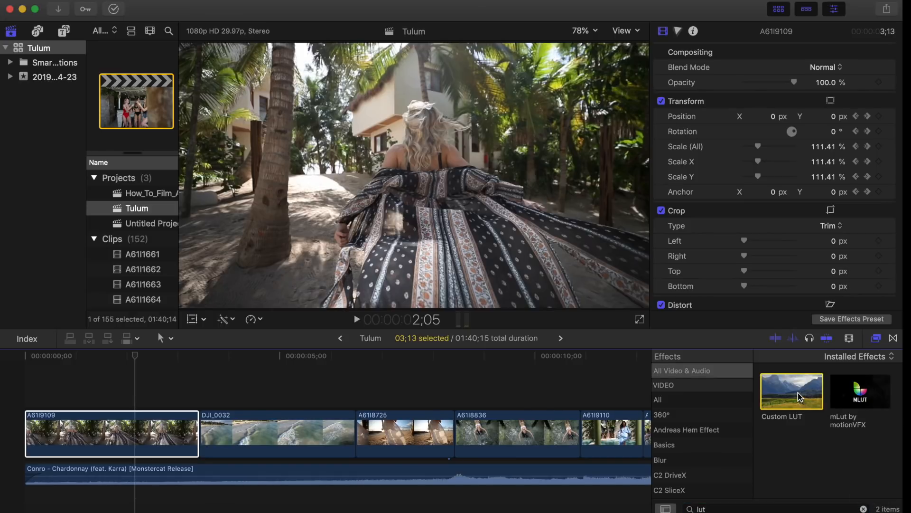
left_click_drag(800, 396, 116, 439)
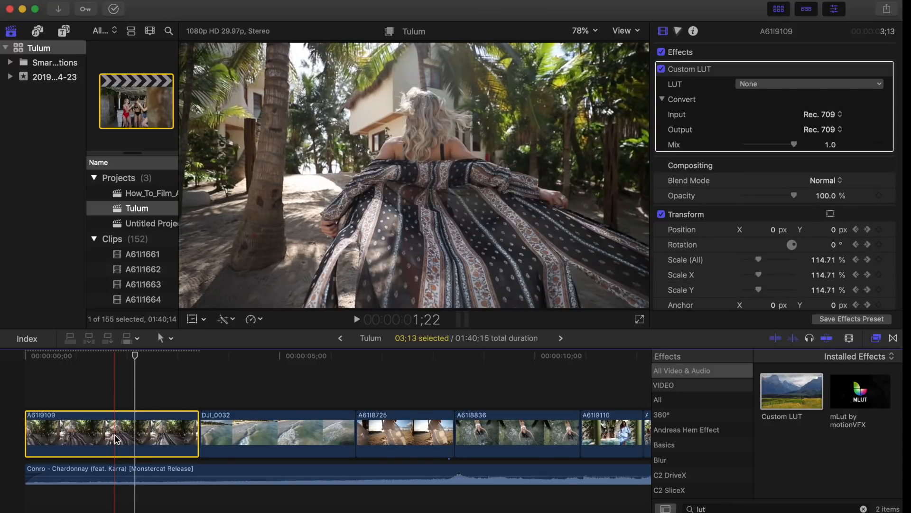
left_click_drag(802, 394, 136, 432)
Search the effects for "color" and apply ColorFinalePro to clip A61I9109.
double_click(750, 508)
type("color")
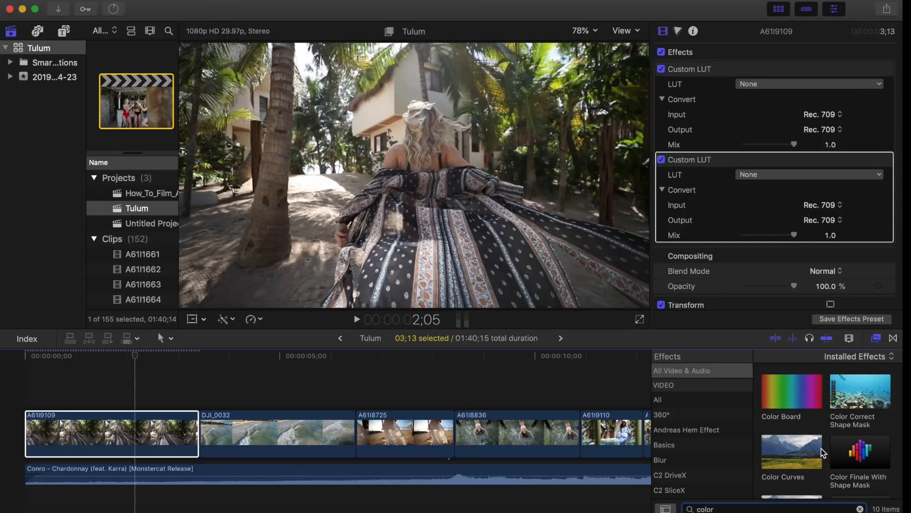
scroll(824, 453, "down", 5)
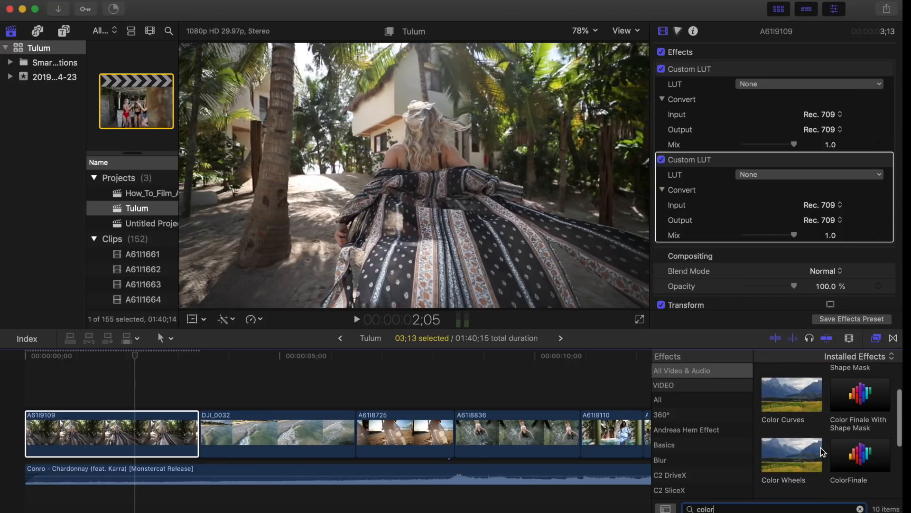
left_click_drag(802, 414, 144, 427)
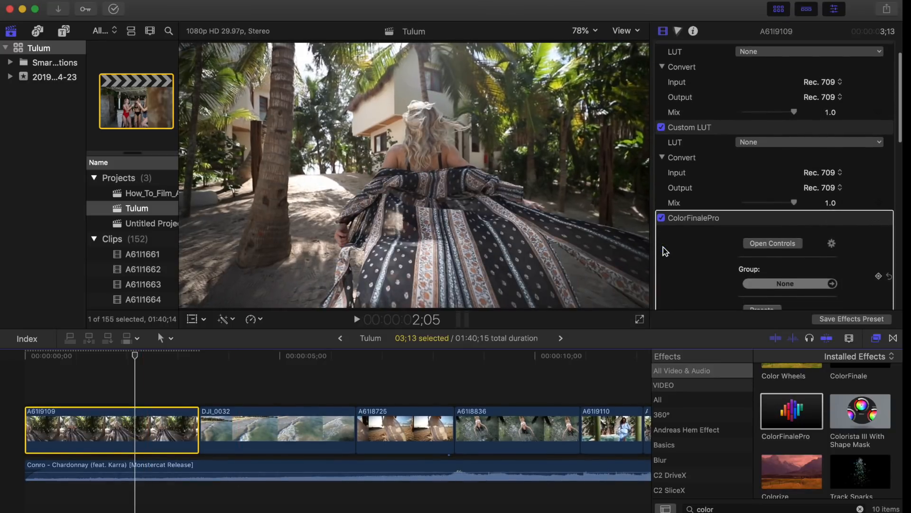
Set the first Custom LUT effect to VitalLUT with a mix of 0.26.
scroll(665, 251, "up", 1)
left_click(772, 63)
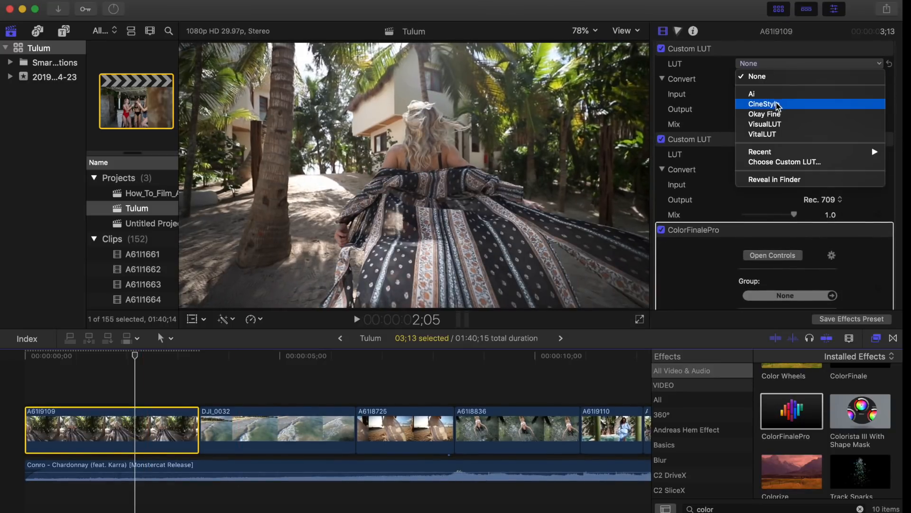
left_click(777, 137)
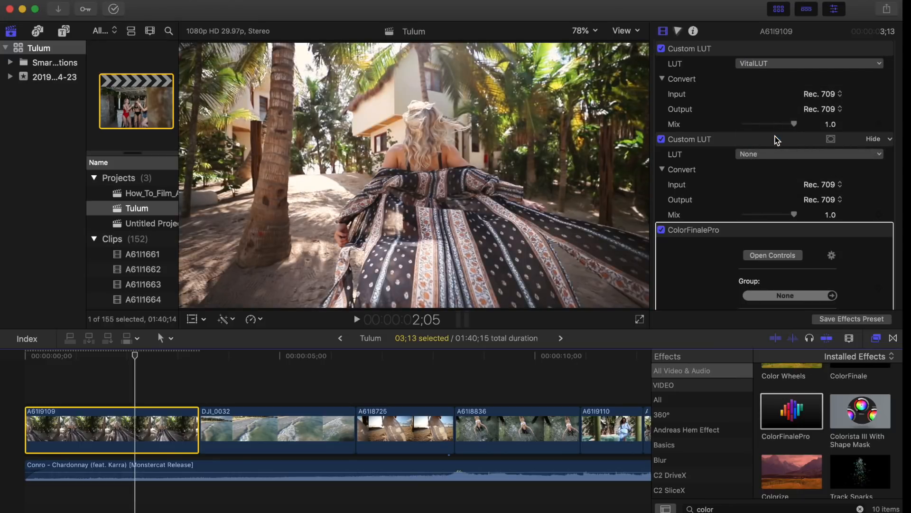
left_click_drag(795, 124, 761, 139)
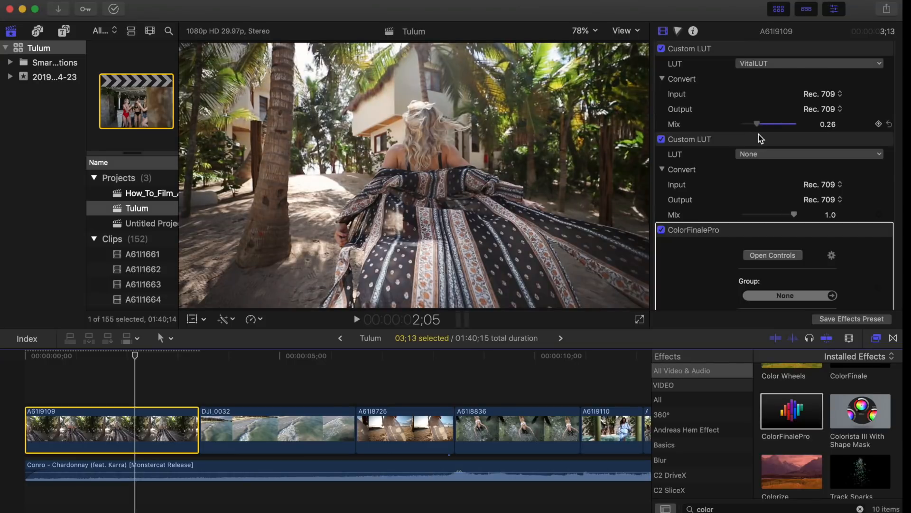
Try the CineStyle and Ai LUTs in the second Custom LUT effect.
left_click(767, 155)
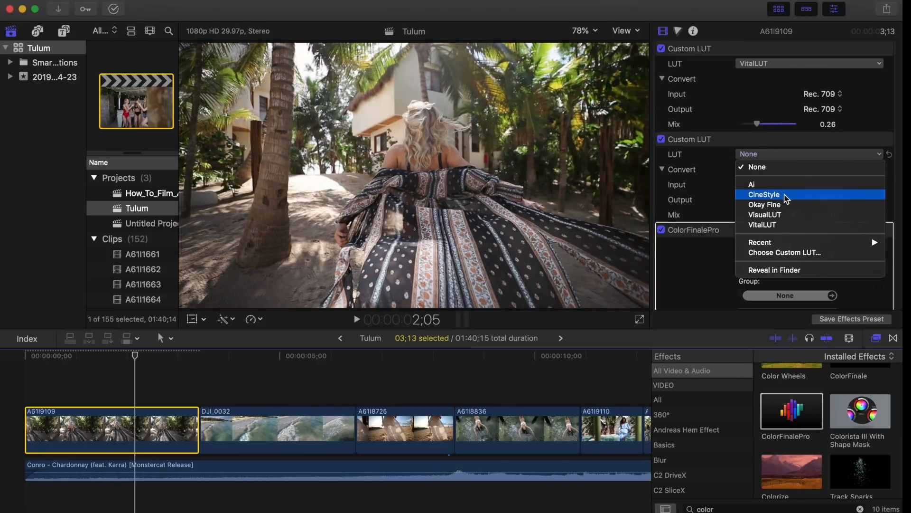
left_click(785, 198)
left_click(771, 156)
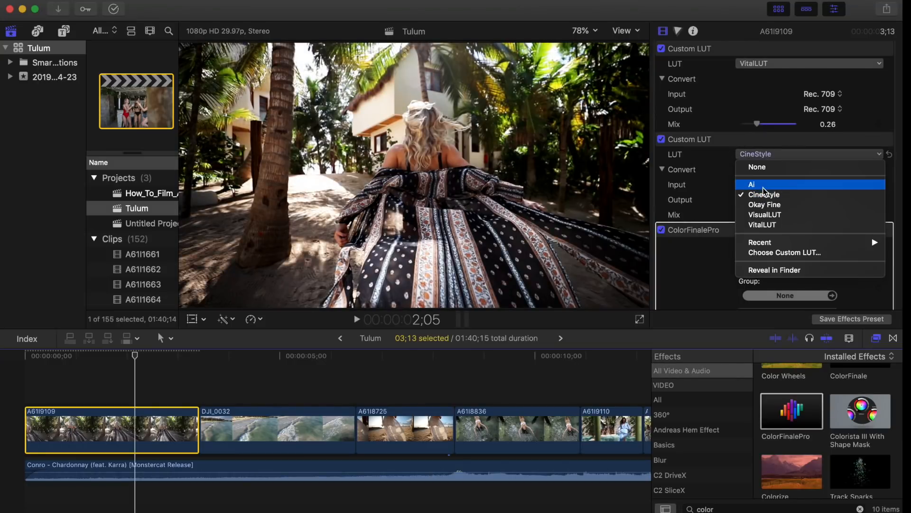
left_click(765, 184)
Set the second Custom LUT effect to Okay Fine with a mix of 0.64.
left_click(769, 157)
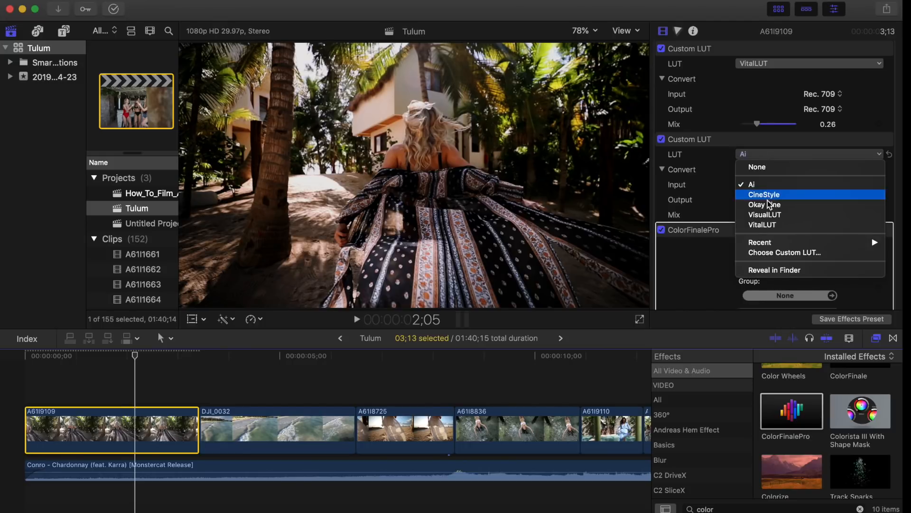
left_click(768, 204)
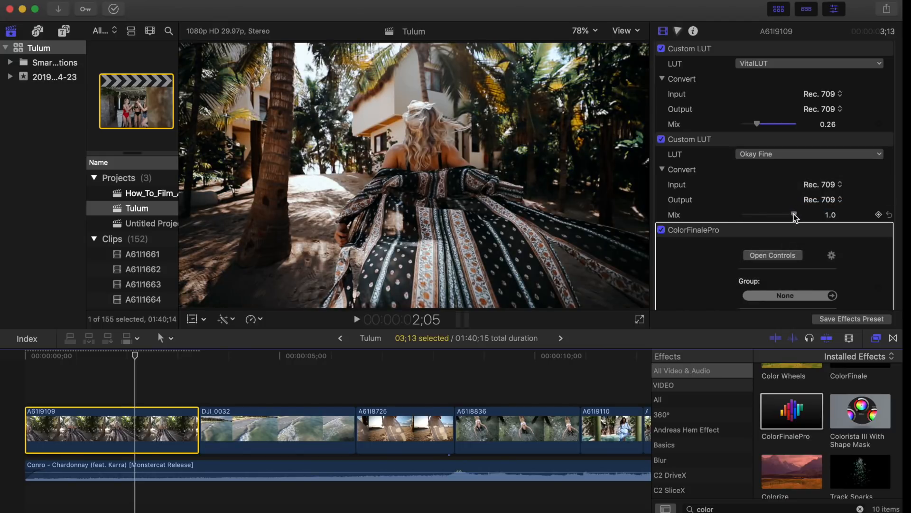
left_click_drag(796, 218, 748, 221)
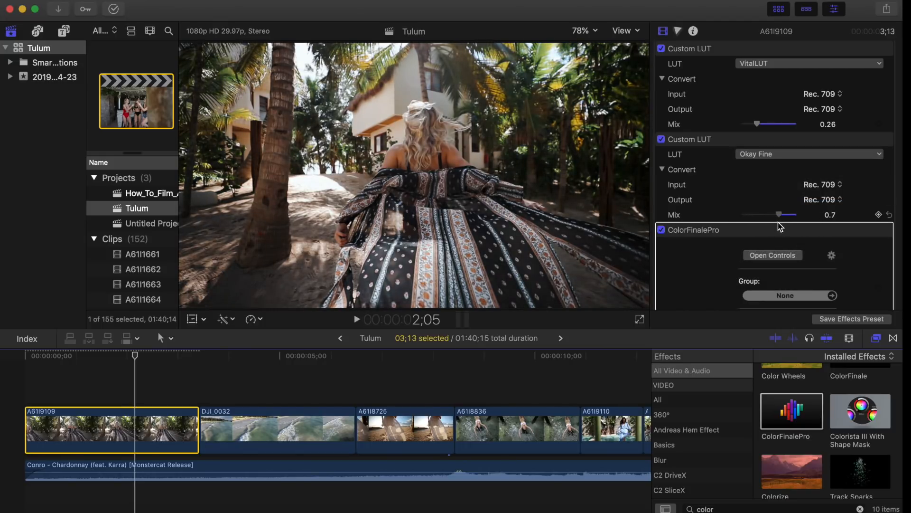
left_click_drag(777, 227, 779, 227)
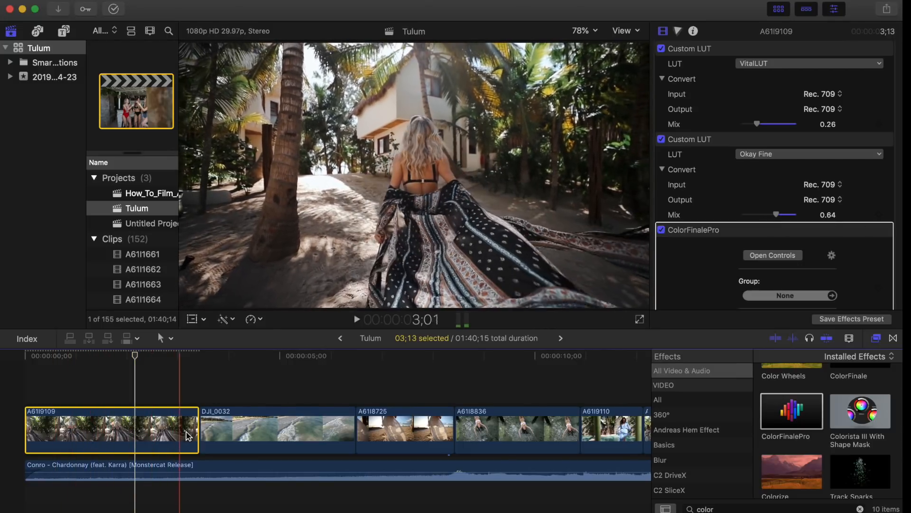
Open the ColorFinalePro controls for clip A61I9109 at 1;15 and add a 6 Vectors layer.
left_click(103, 388)
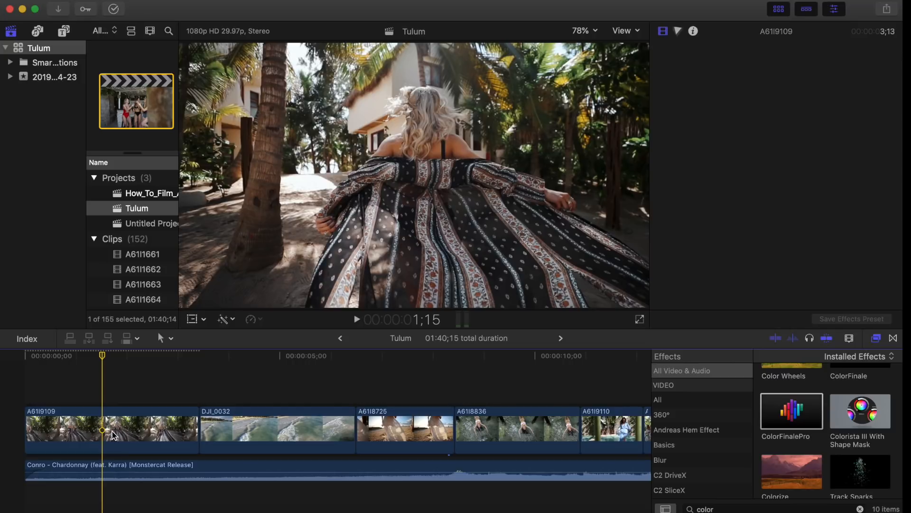
left_click(111, 430)
scroll(725, 265, "down", 2)
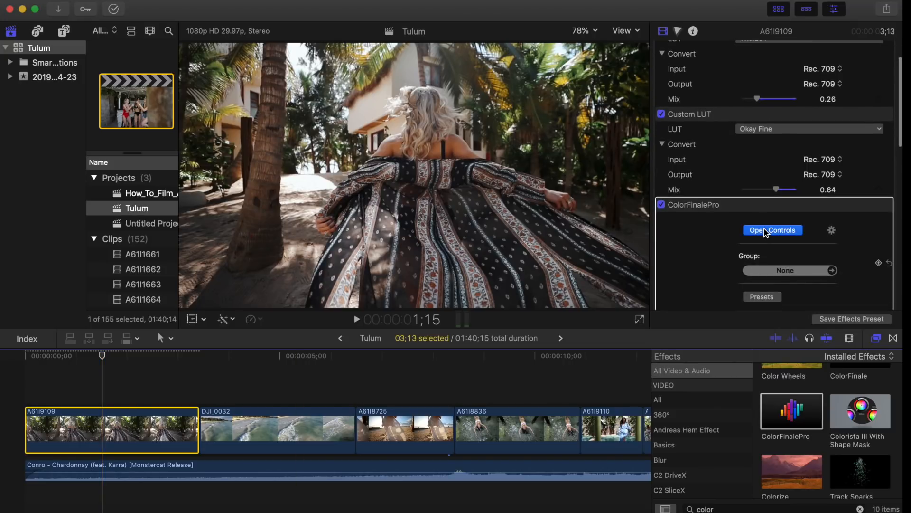
left_click(761, 233)
left_click(151, 331)
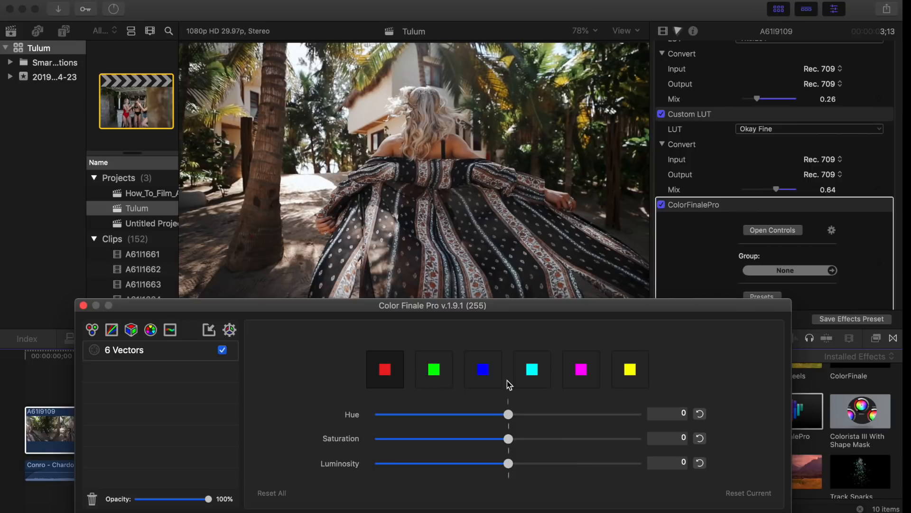
Adjust the hue of the green vector in the 6 Vectors layer, trying shifts in both directions.
left_click(424, 384)
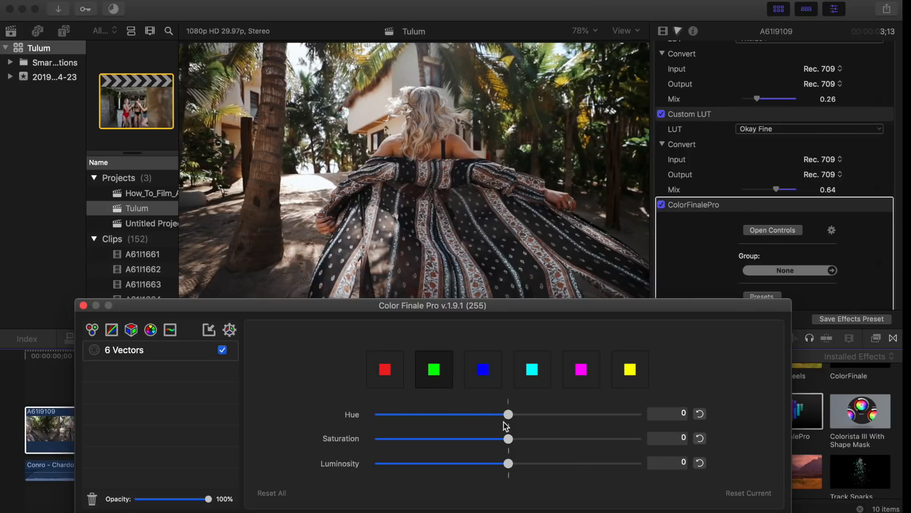
left_click_drag(370, 416, 478, 427)
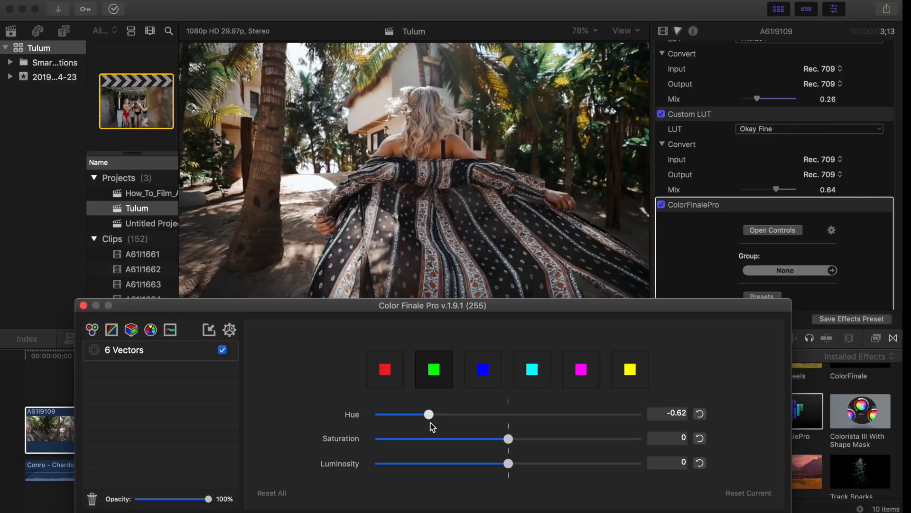
left_click_drag(428, 414, 576, 416)
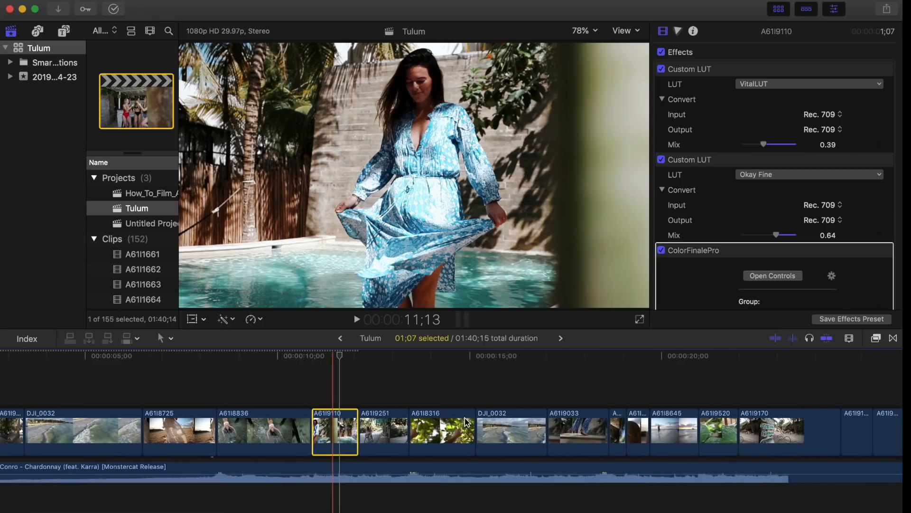
Paste the copied Custom LUT and ColorFinalePro effects from DJI_0032 onto all clips from A61I9251 to the end of the timeline.
left_click_drag(381, 392, 666, 429)
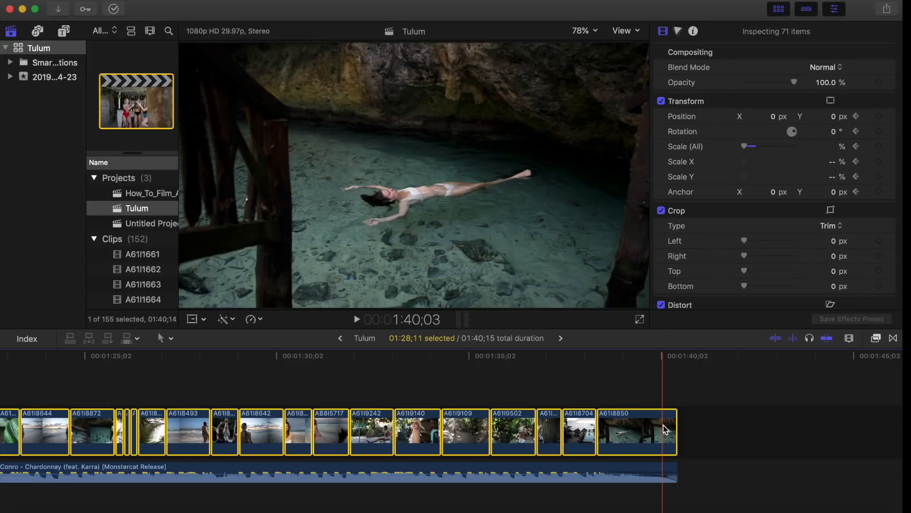
key("super+shift+v")
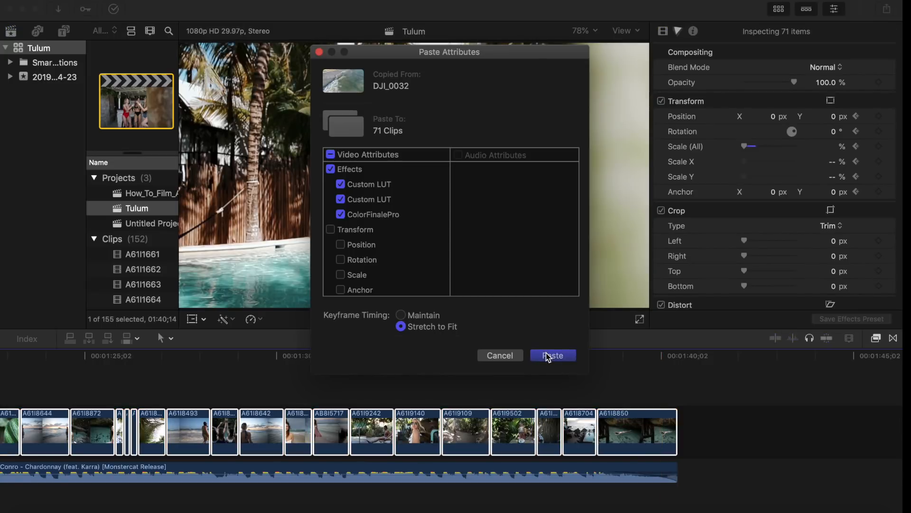